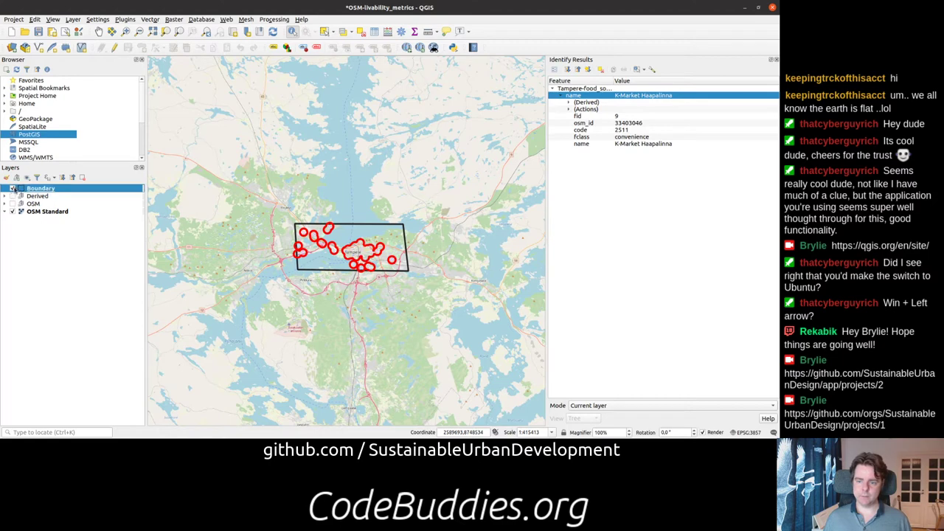
Step: Hide the Boundary layer and clear the identified-feature highlights so only the OSM Standard base map shows
click(12, 188)
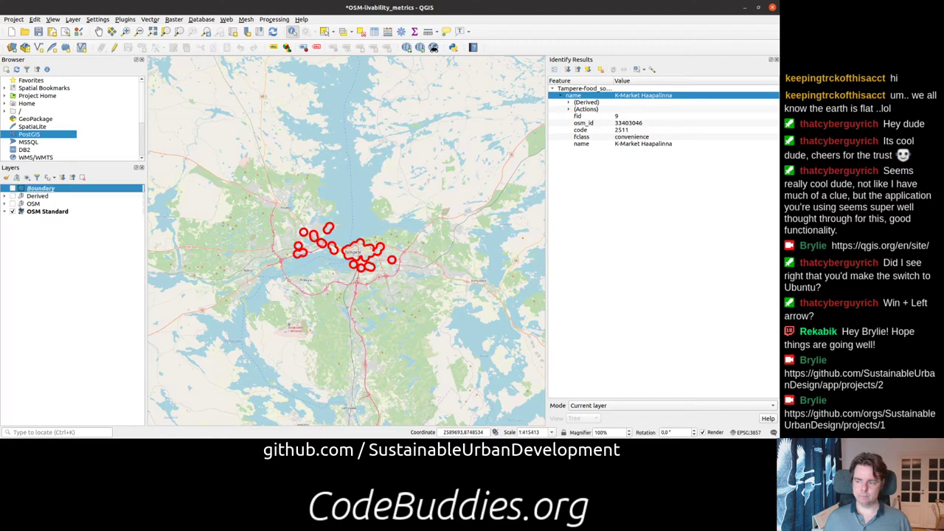
click(300, 260)
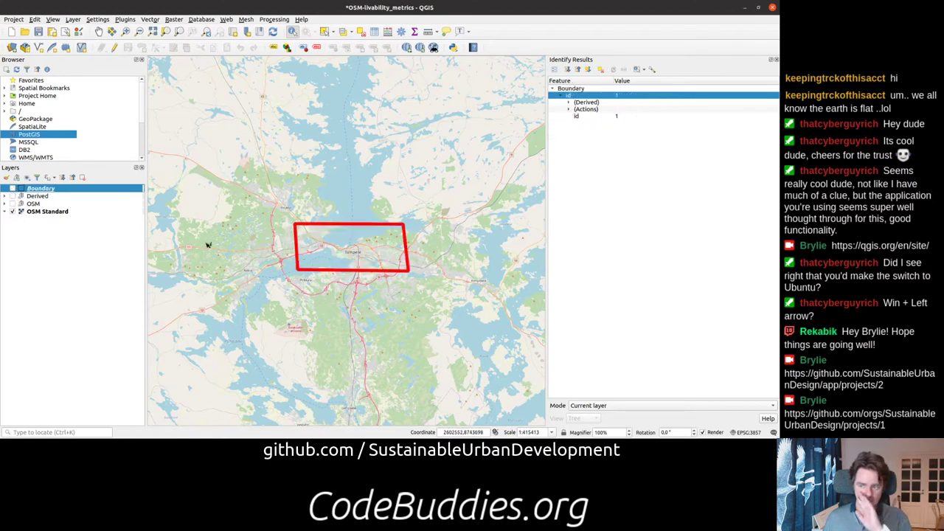
click(237, 248)
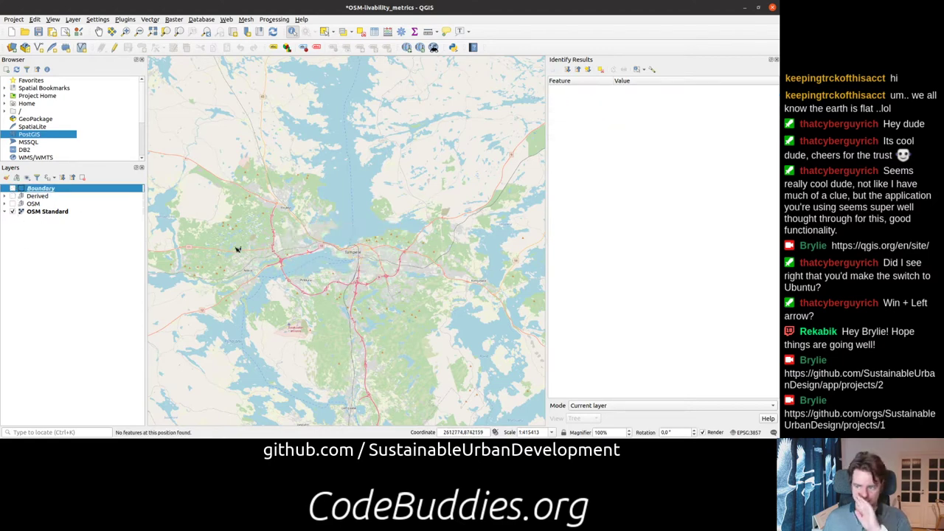
click(13, 212)
click(13, 212)
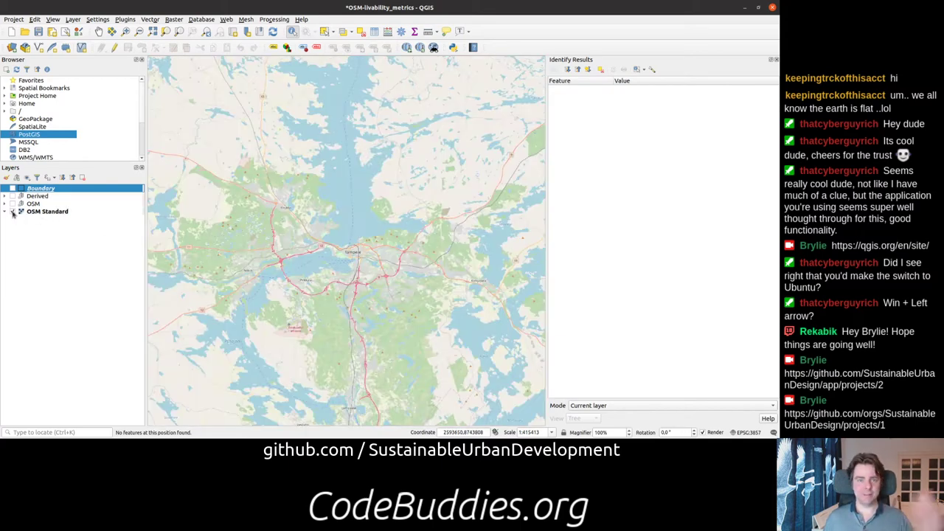
Step: Search the QGIS plugin manager for "osm" to review the related plugins, and close it
click(130, 22)
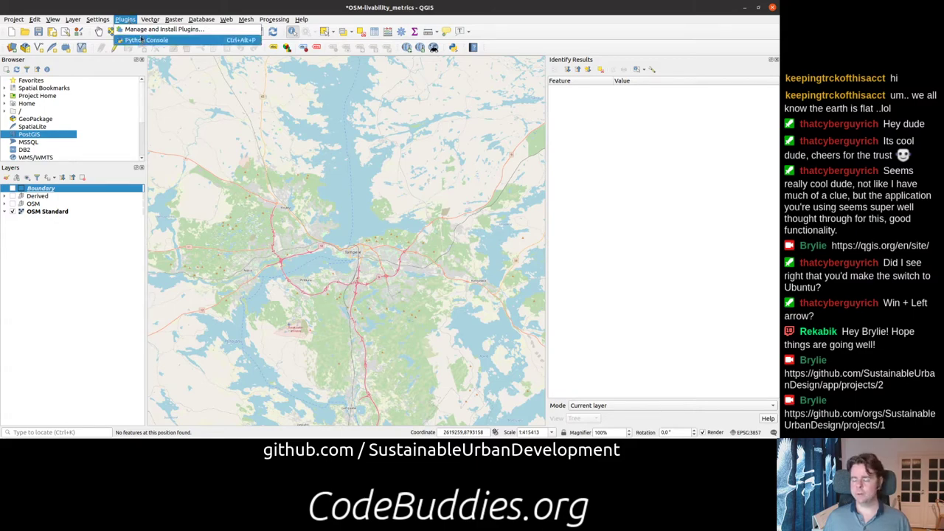
click(160, 29)
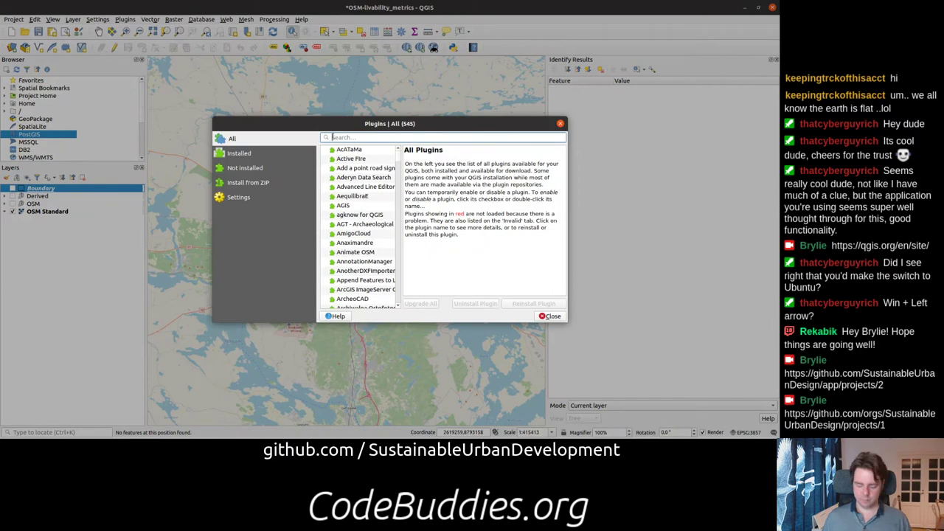
text(osm)
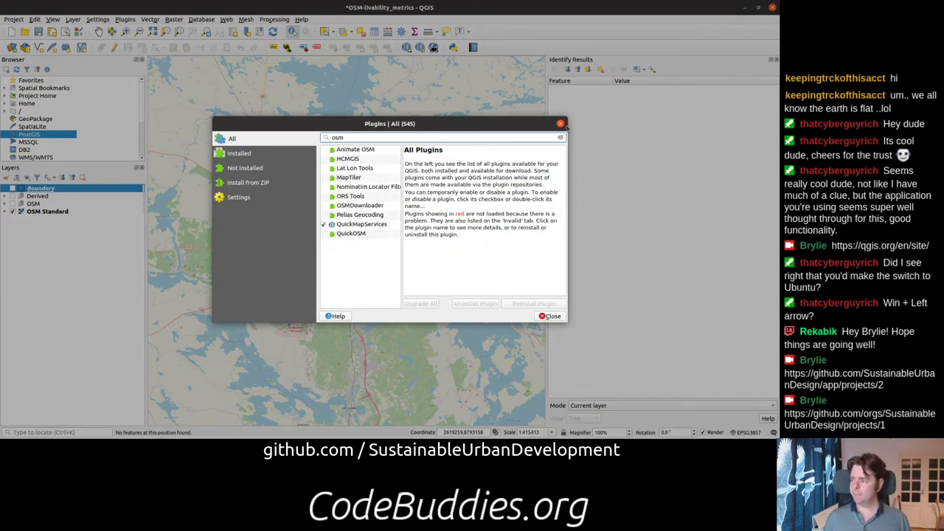
click(562, 124)
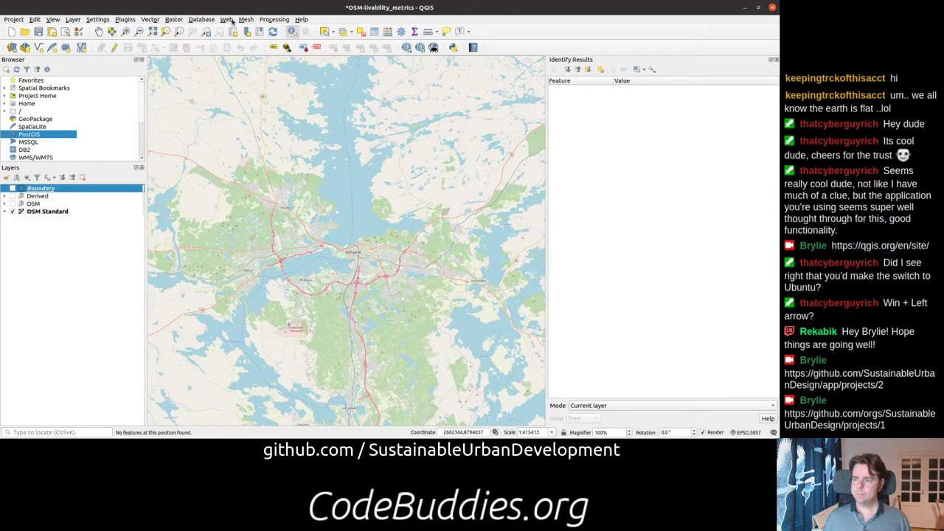
Step: Look through the base map sources offered by QuickMapServices, including MapSurfer.NET, OSM and Landsat, without adding any
click(226, 19)
mouse_move(245, 41)
mouse_move(368, 49)
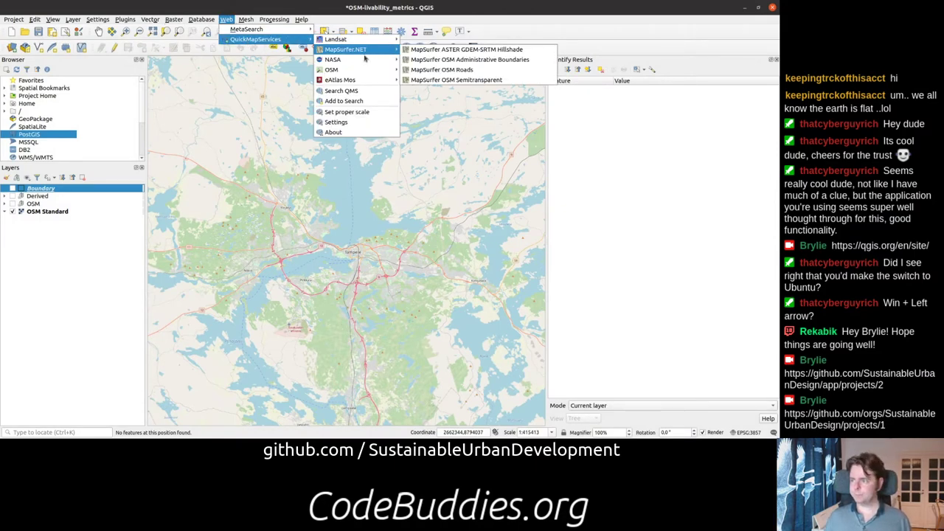
mouse_move(373, 70)
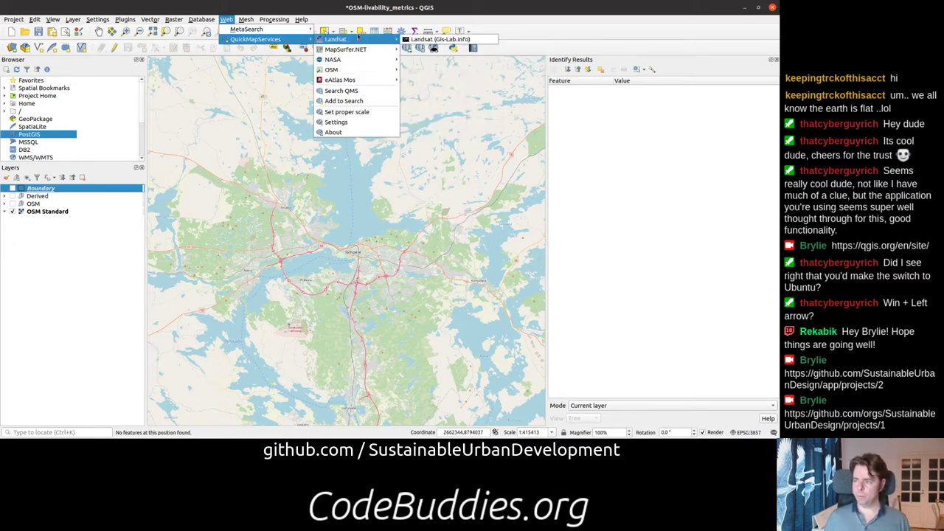
click(351, 12)
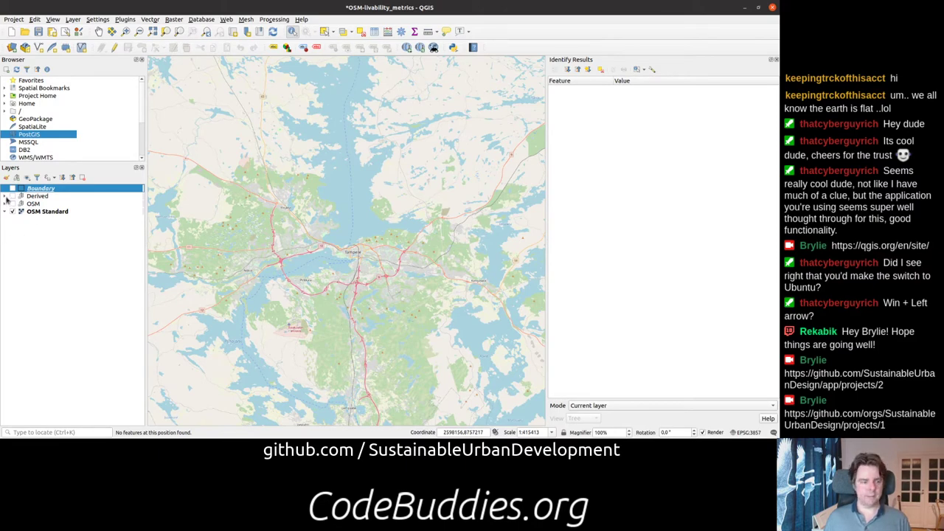
Step: Switch to Chromium, go from the Geofabrik home page to its OpenStreetMap downloads page, and copy the page address for sharing
key(alt+Tab)
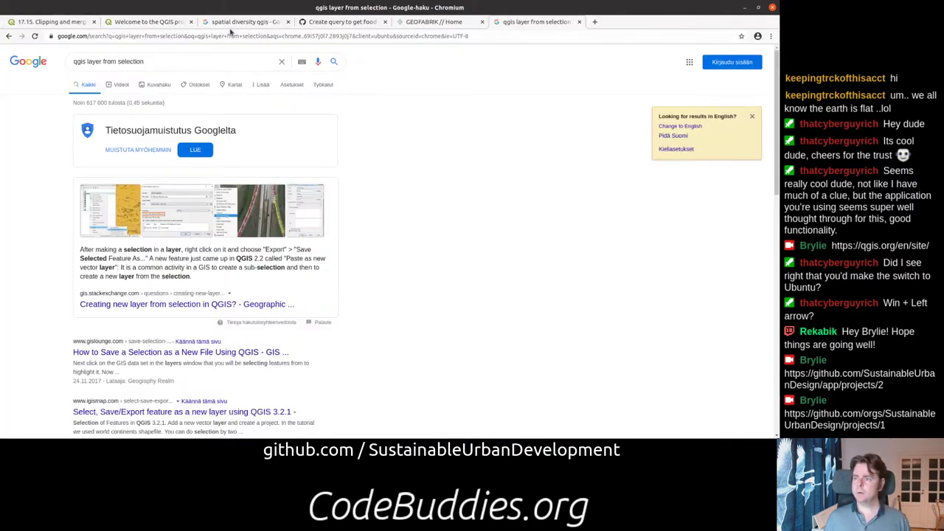
click(440, 22)
scroll(378, 165, up, 1)
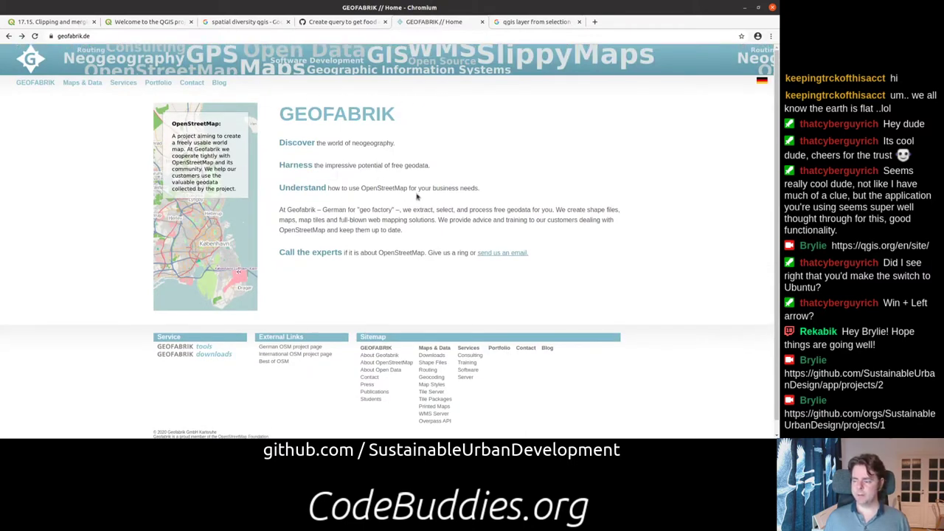
scroll(419, 197, down, 1)
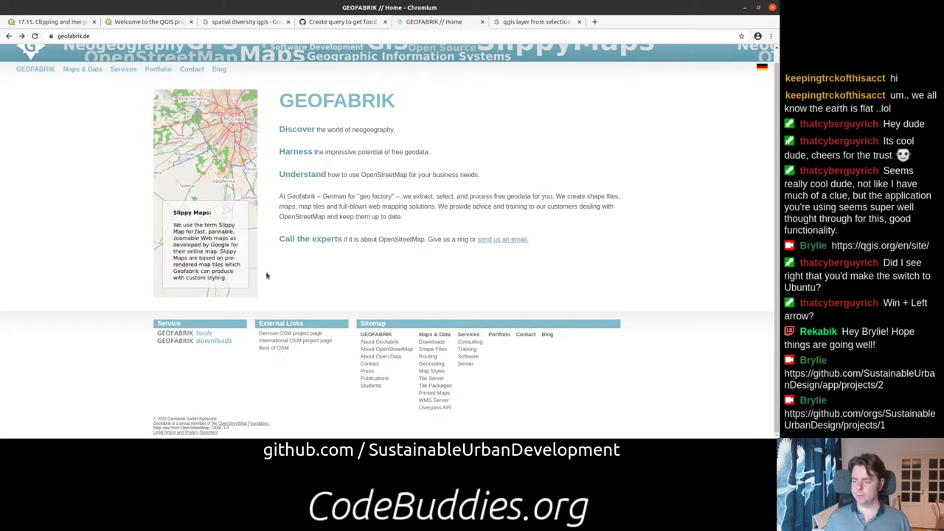
click(225, 341)
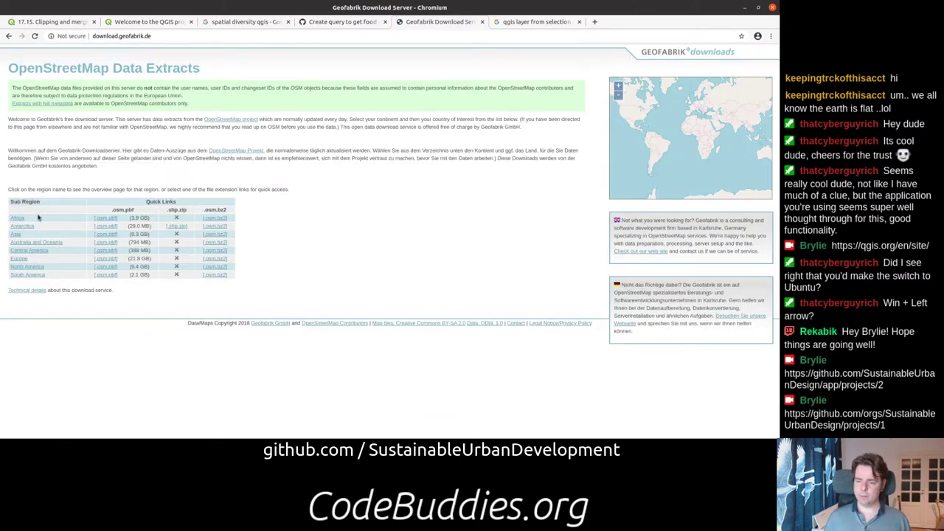
click(179, 37)
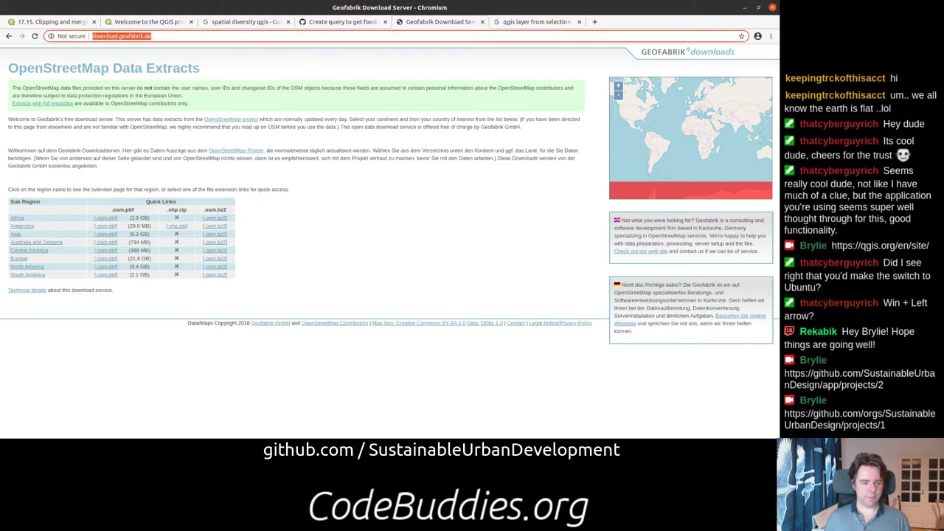
key(alt+Tab)
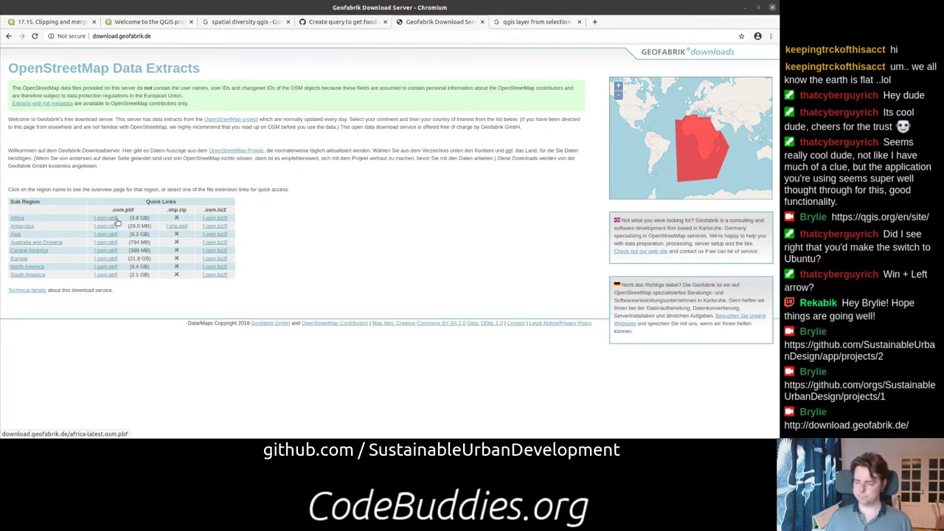
Step: Open the Europe region of the Geofabrik data extracts and examine the download formats of its sub-regions
click(24, 261)
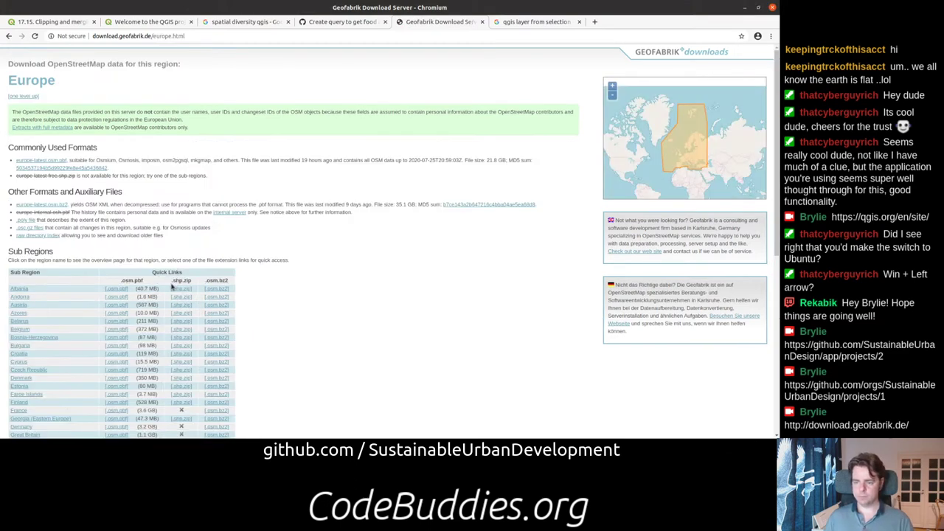
scroll(284, 251, down, 3)
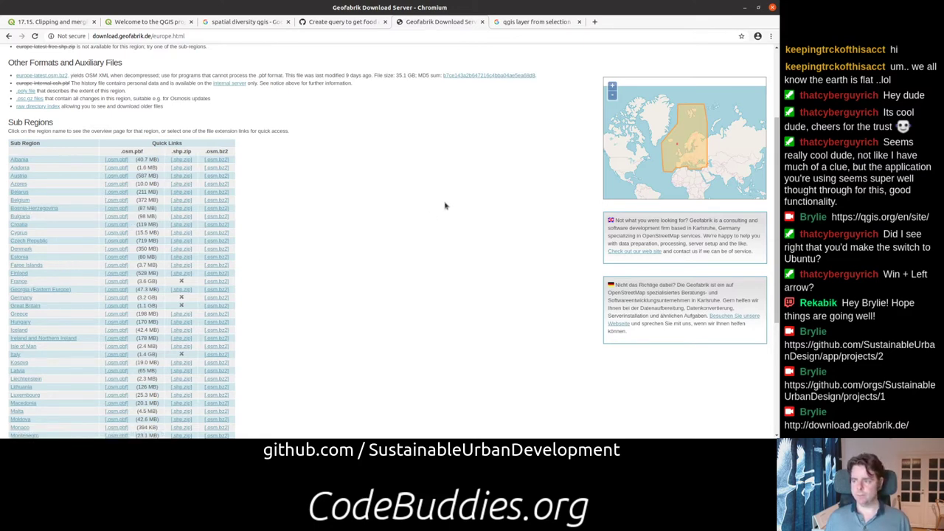
Step: Switch to QGIS, expand the OSM layer group, and show the Boundary layer to inspect its extent around Tampere
key(alt+Tab)
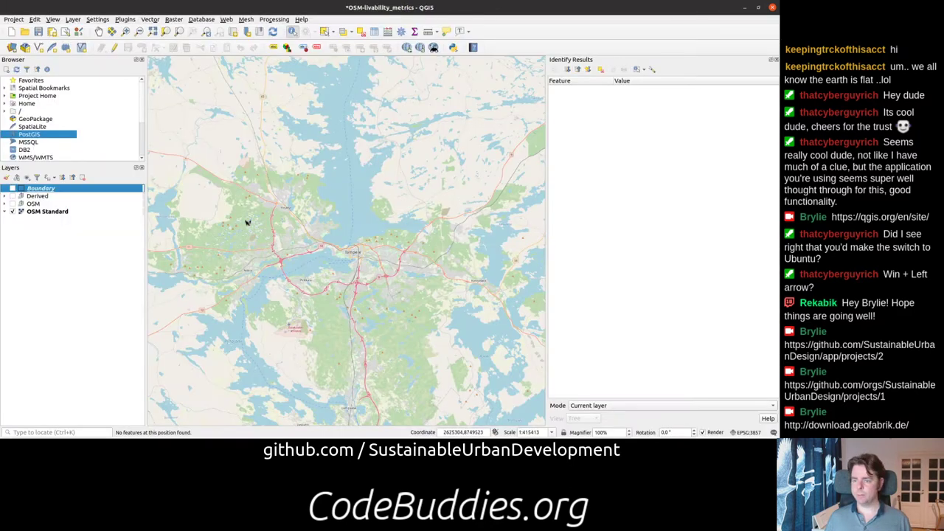
click(5, 203)
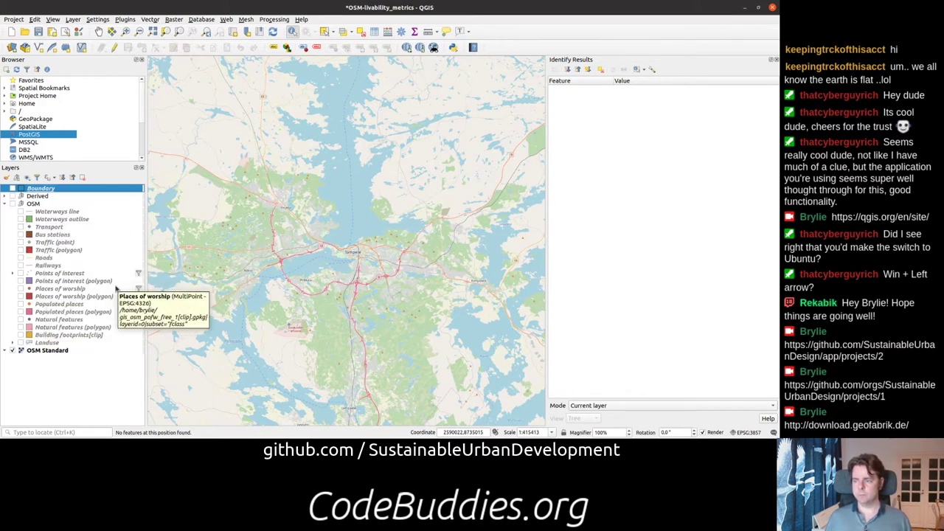
click(12, 189)
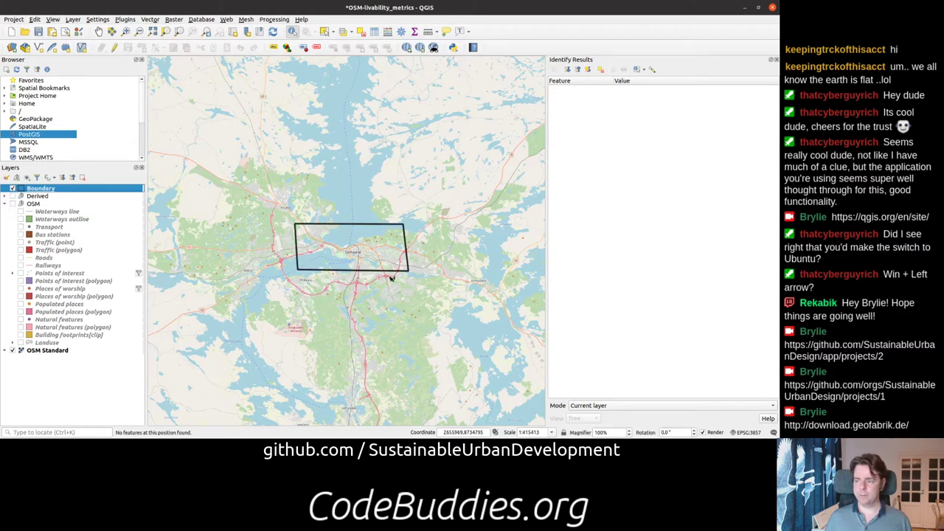
scroll(387, 284, up, 1)
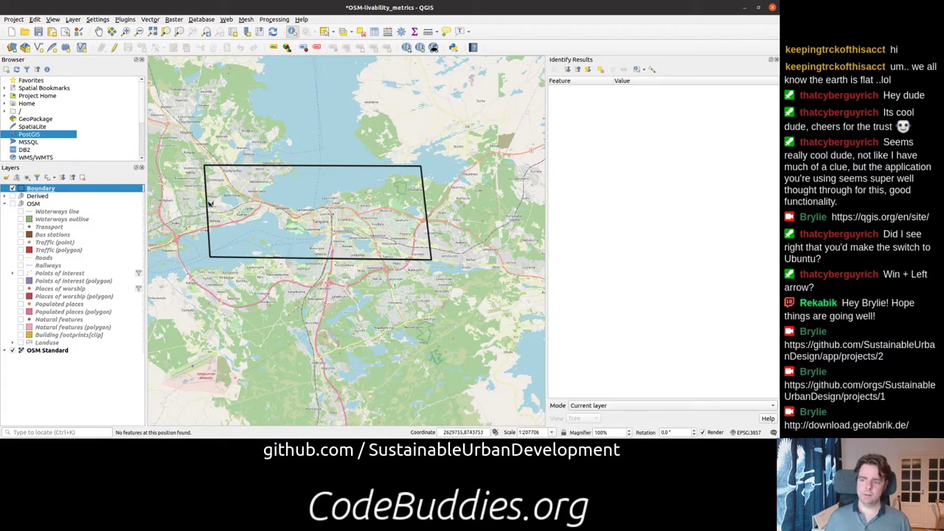
scroll(210, 203, up, 1)
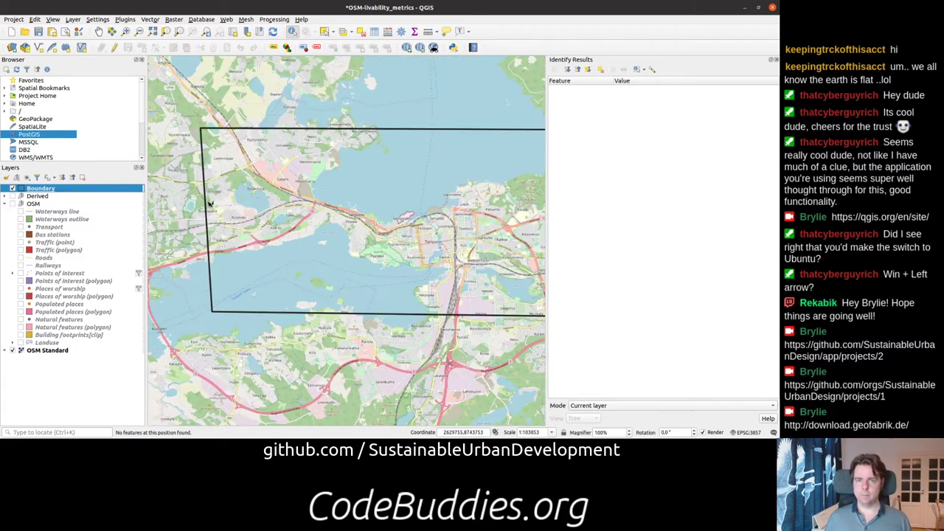
scroll(209, 203, down, 1)
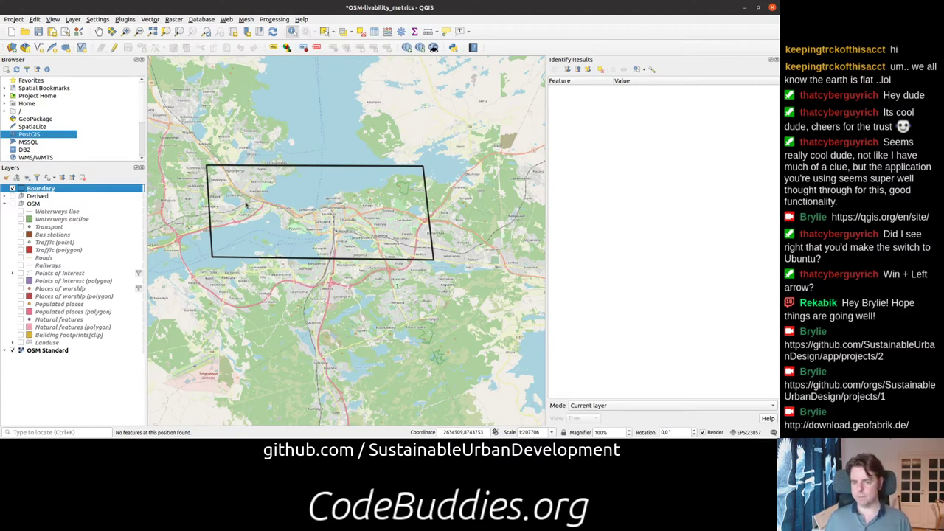
Step: Switch to Chromium to check Finland's shapefile extract in the Geofabrik list, and return to QGIS
key(alt+Tab)
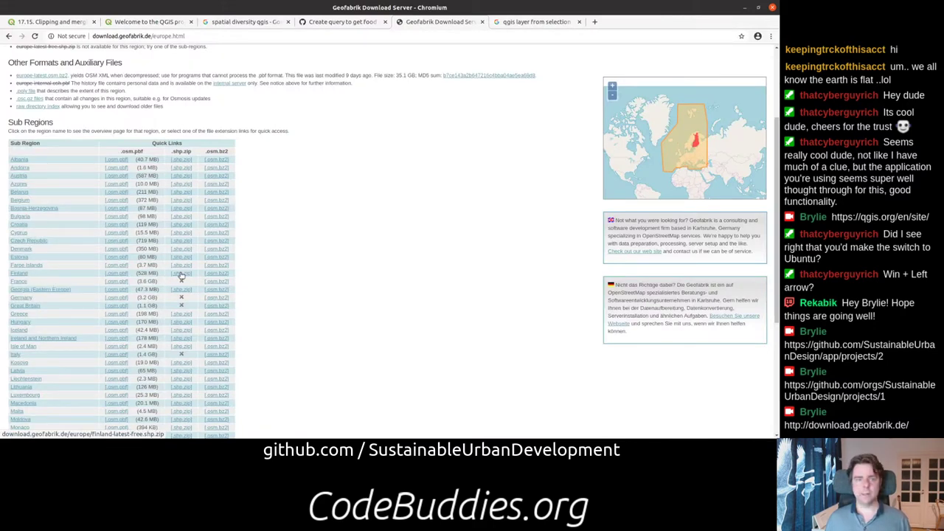
key(alt+Tab)
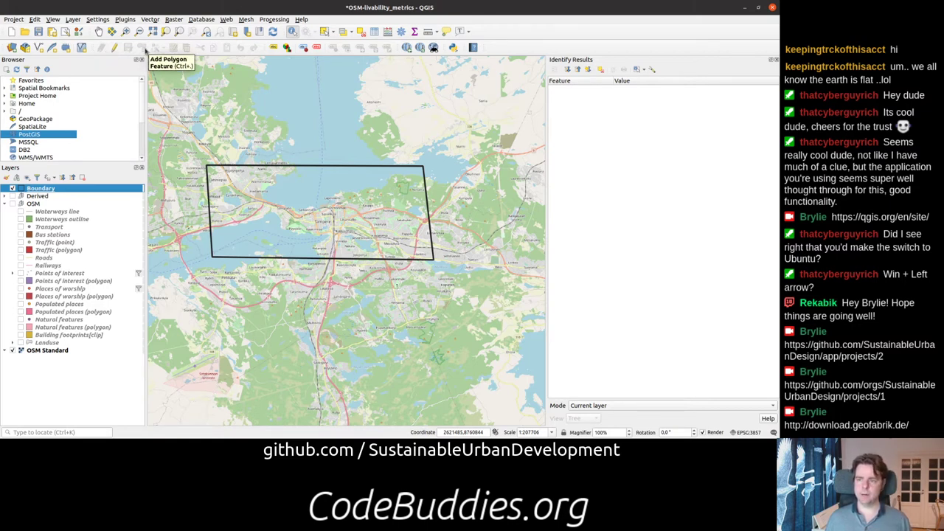
click(34, 19)
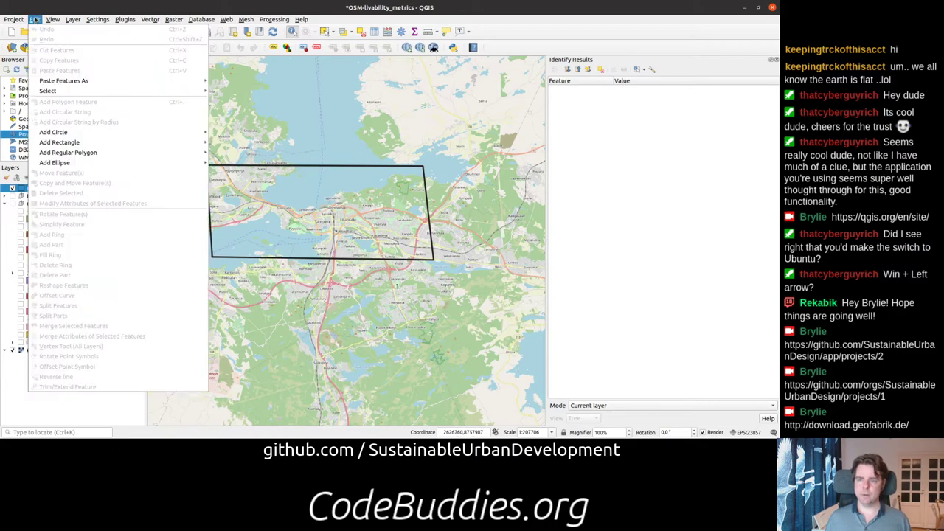
mouse_move(73, 19)
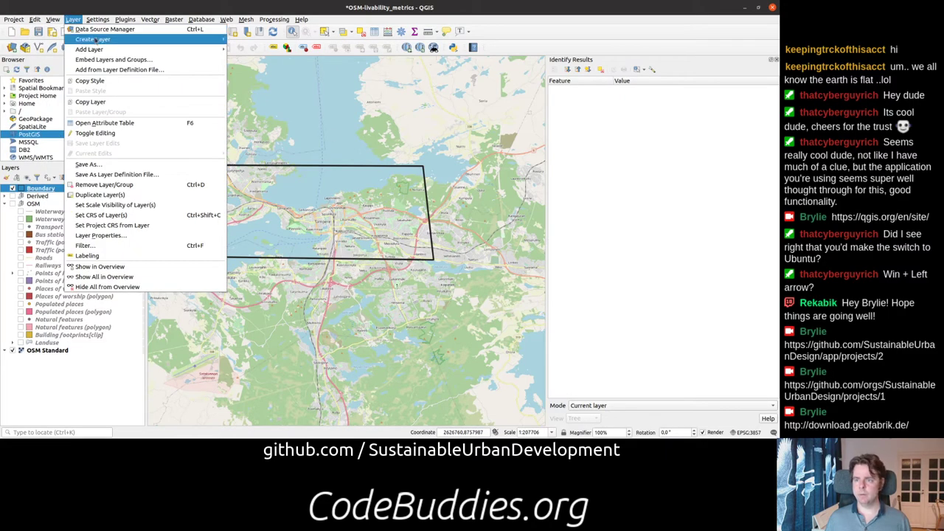
mouse_move(96, 39)
click(277, 50)
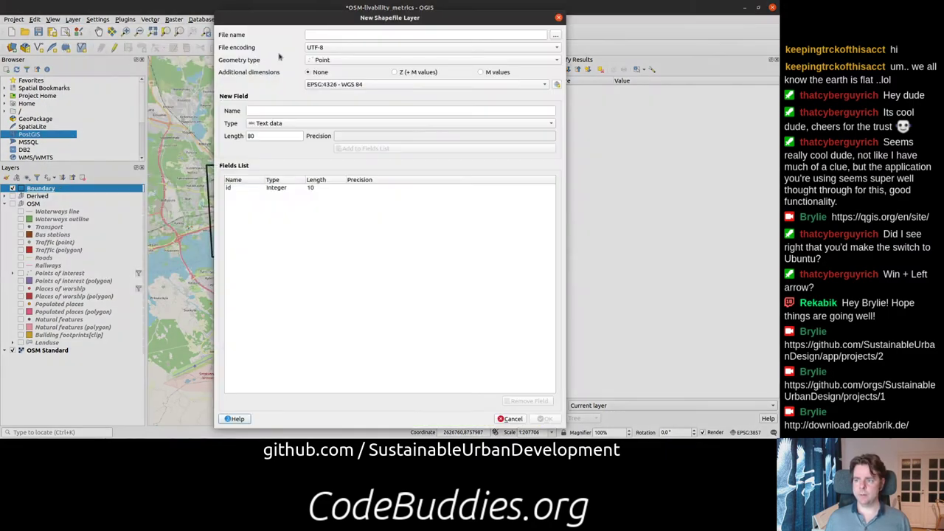
click(346, 61)
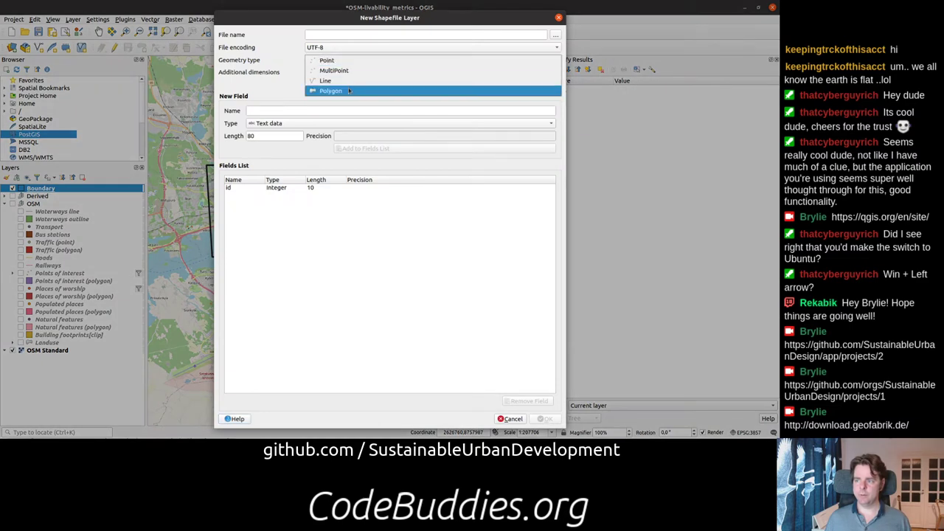
key(Escape)
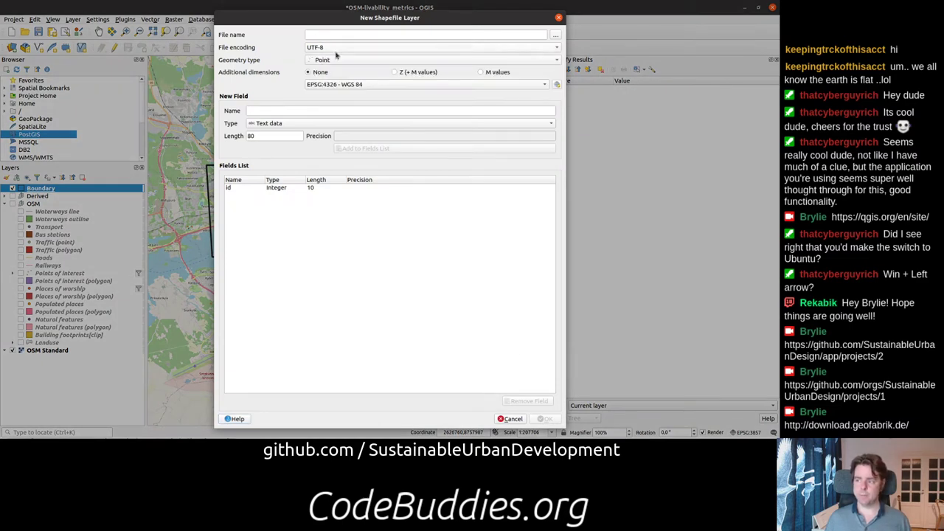
click(511, 419)
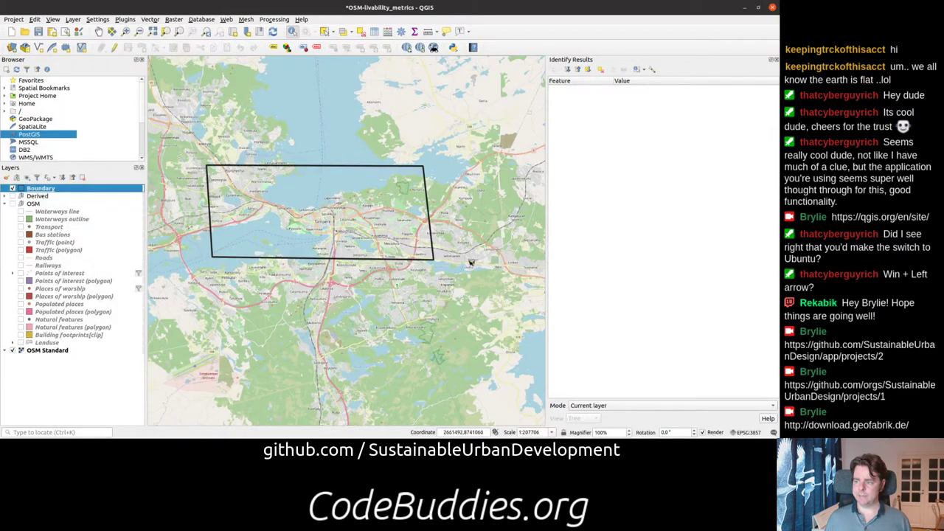
Step: Select the Waterways line layer and open the vector Clip geoprocessing tool in batch processing mode
click(56, 213)
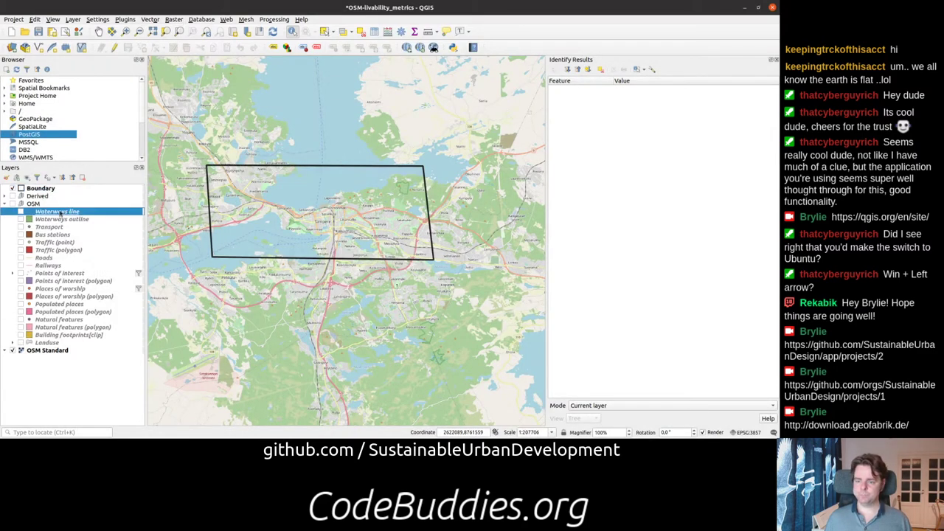
click(152, 19)
mouse_move(171, 31)
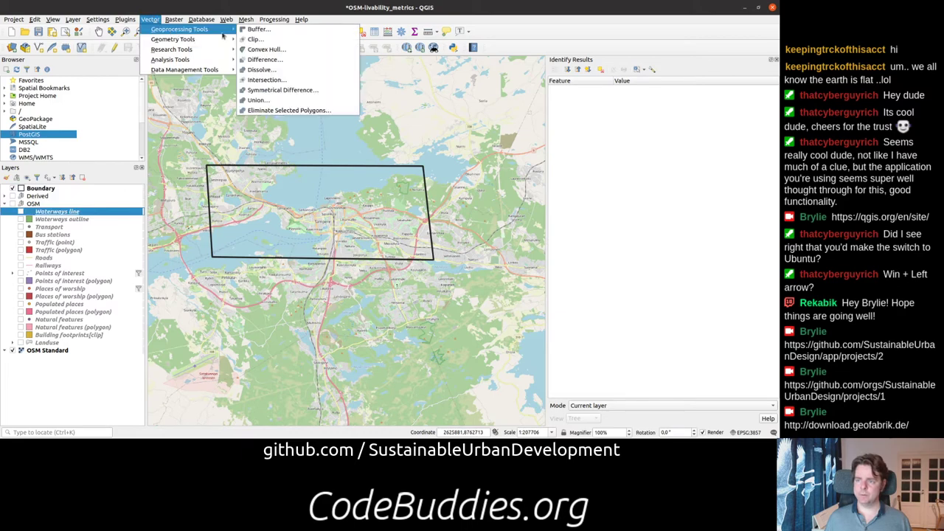
click(285, 42)
click(220, 314)
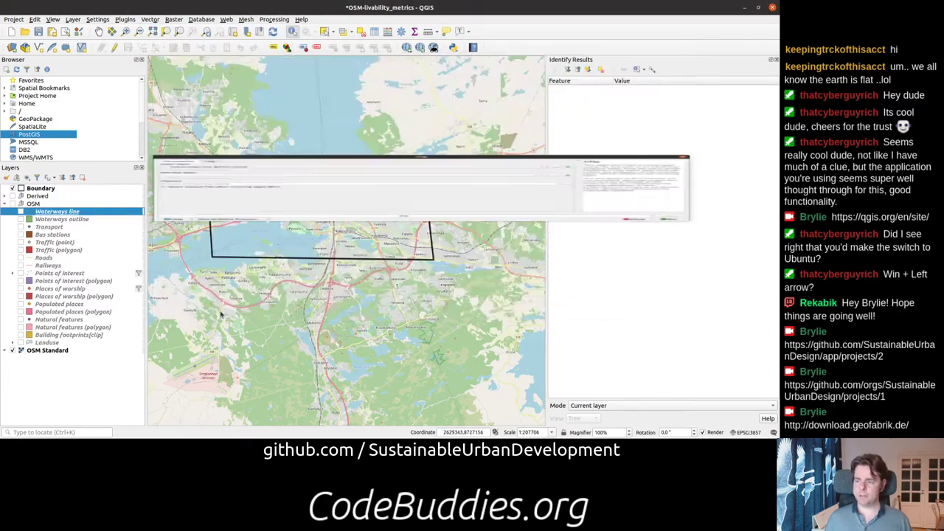
click(238, 120)
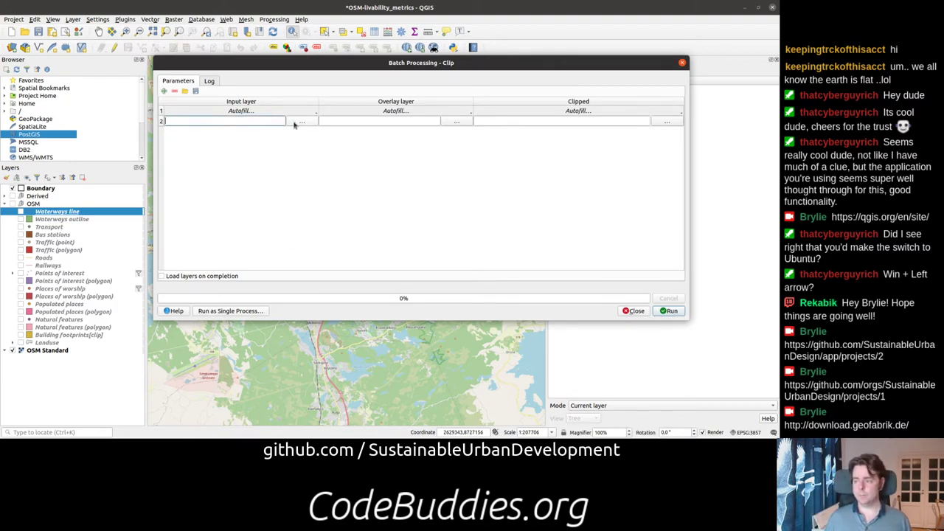
Step: Examine the open layers offered as batch clip input and as overlay, leaving both selections empty
click(294, 124)
click(347, 129)
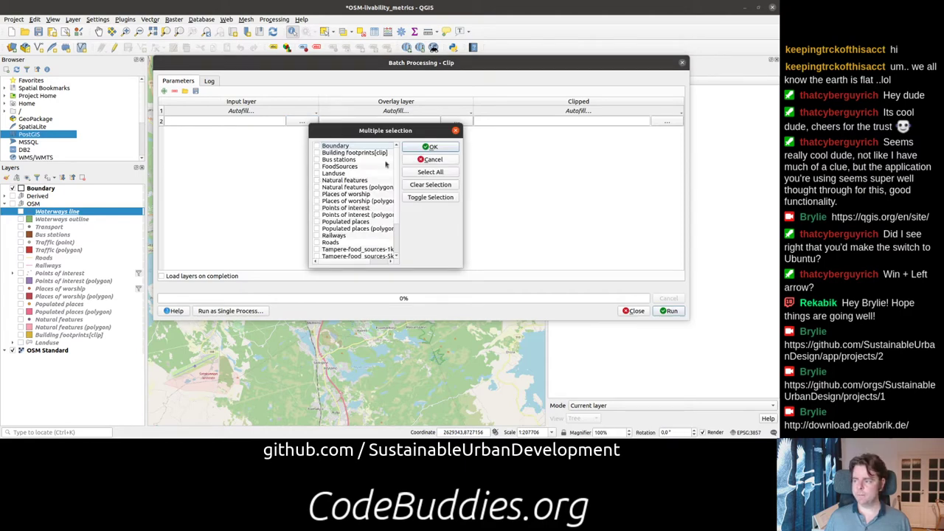
click(456, 130)
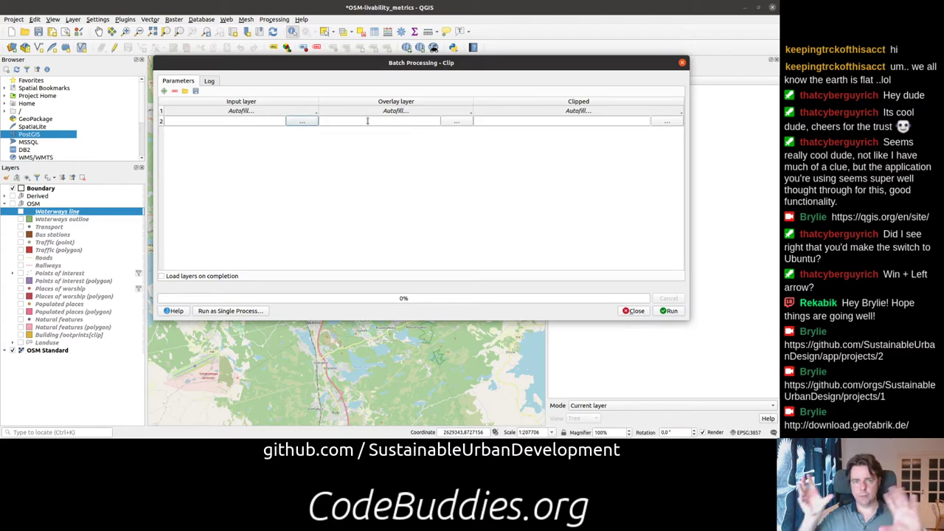
click(456, 121)
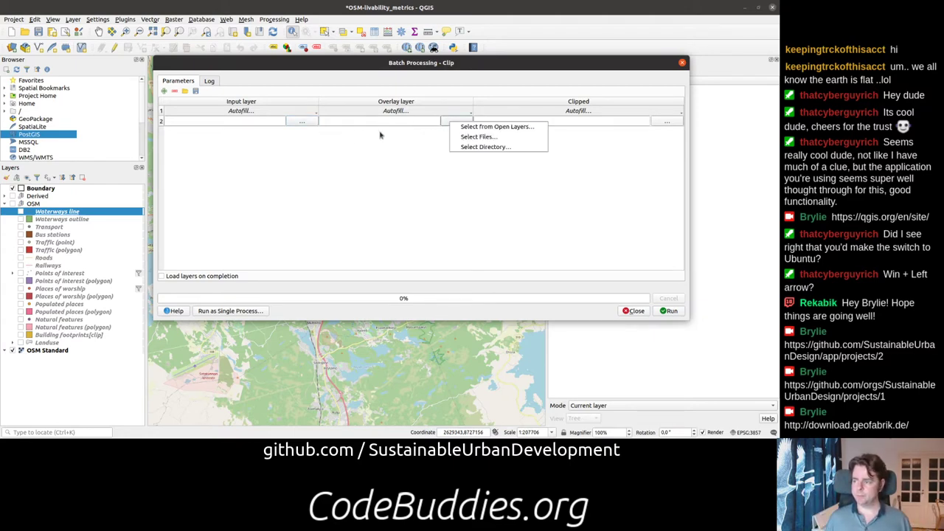
click(459, 132)
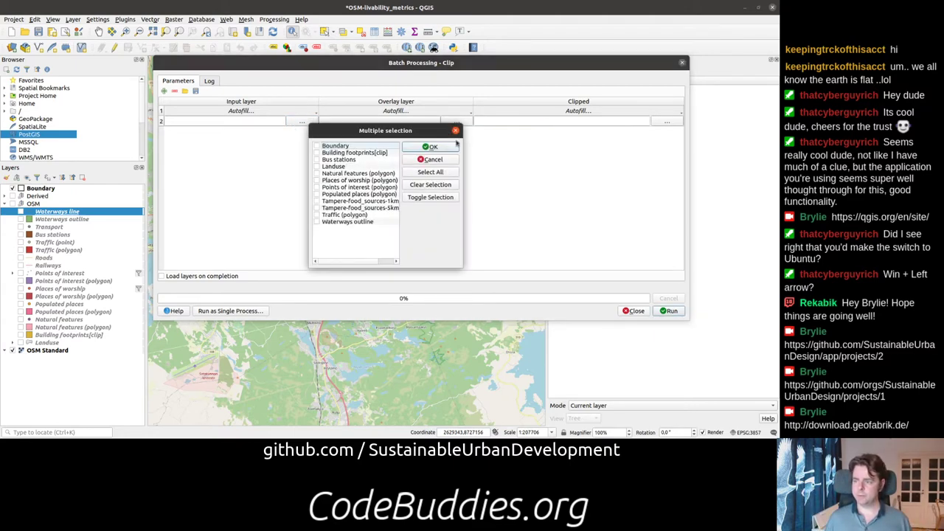
click(456, 130)
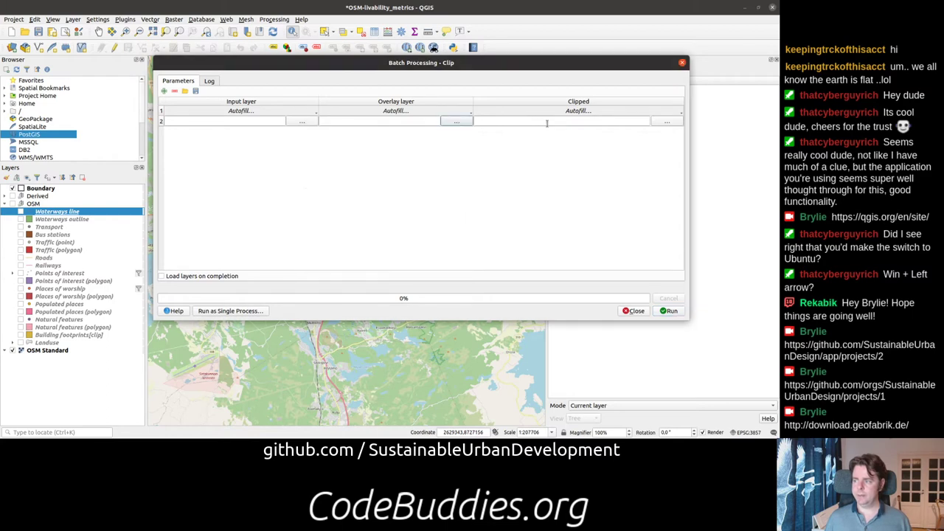
Step: Browse the QGIS project folder as a save location for the clipped output, and cancel the file selection
click(597, 121)
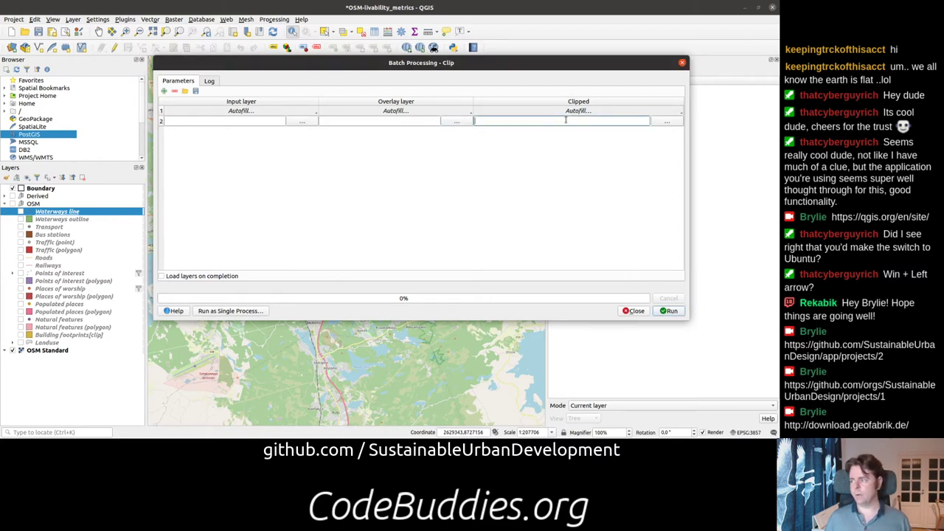
click(667, 121)
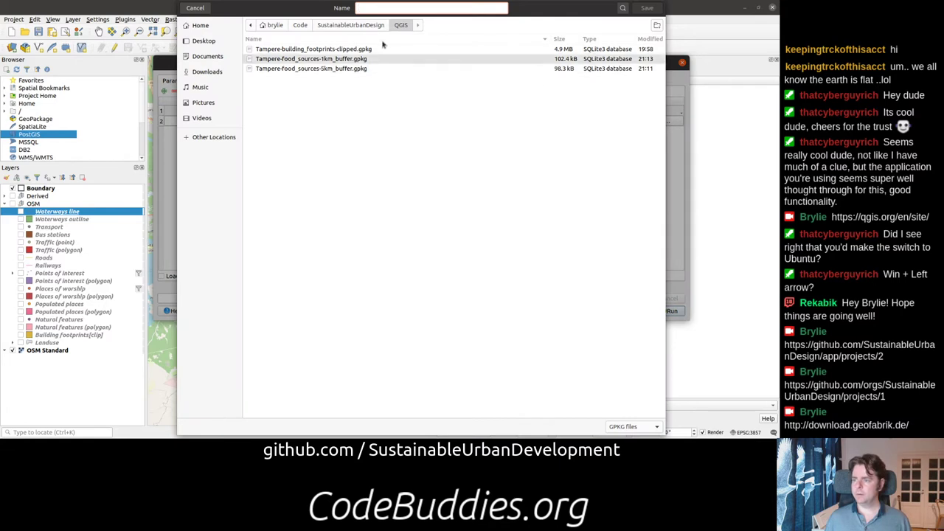
click(196, 8)
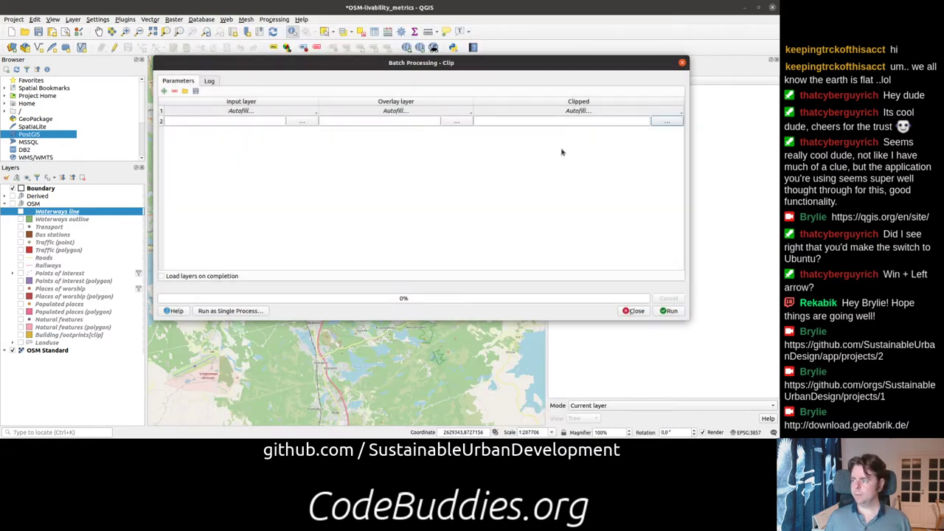
click(578, 111)
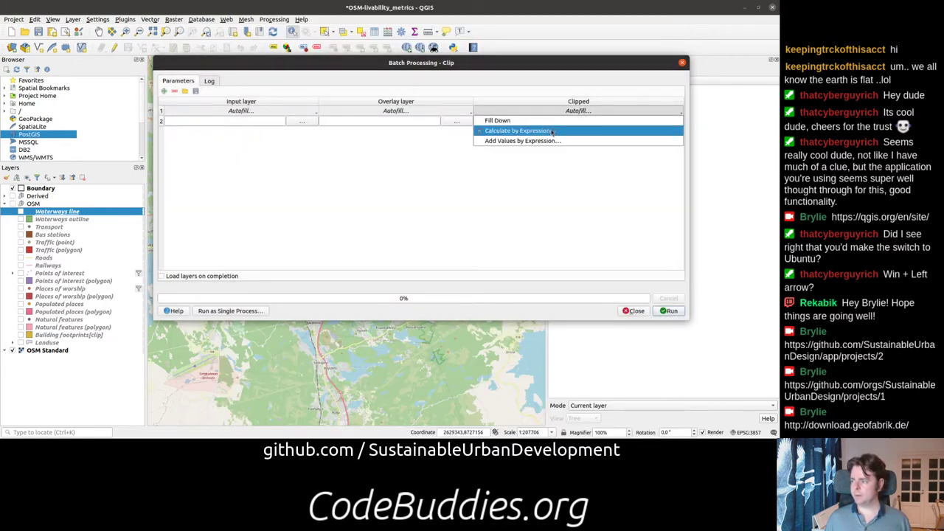
click(667, 122)
click(359, 135)
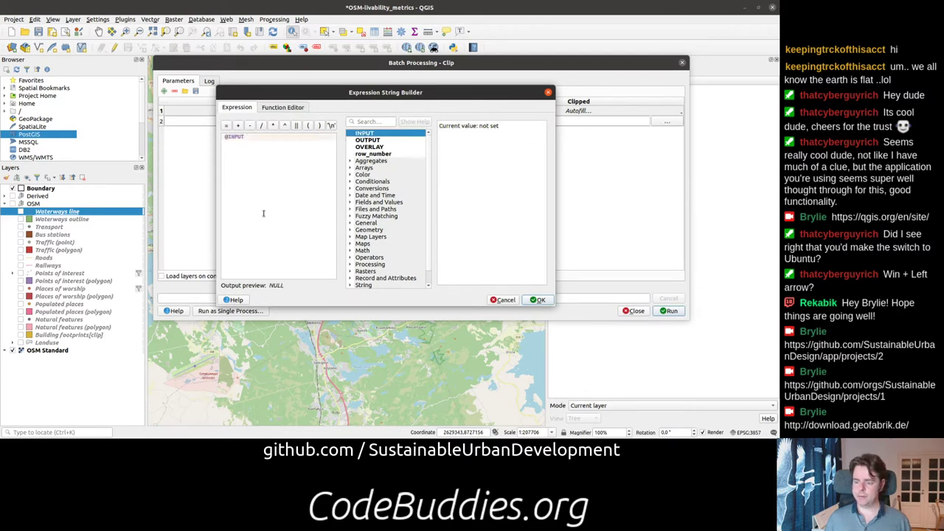
text(,)
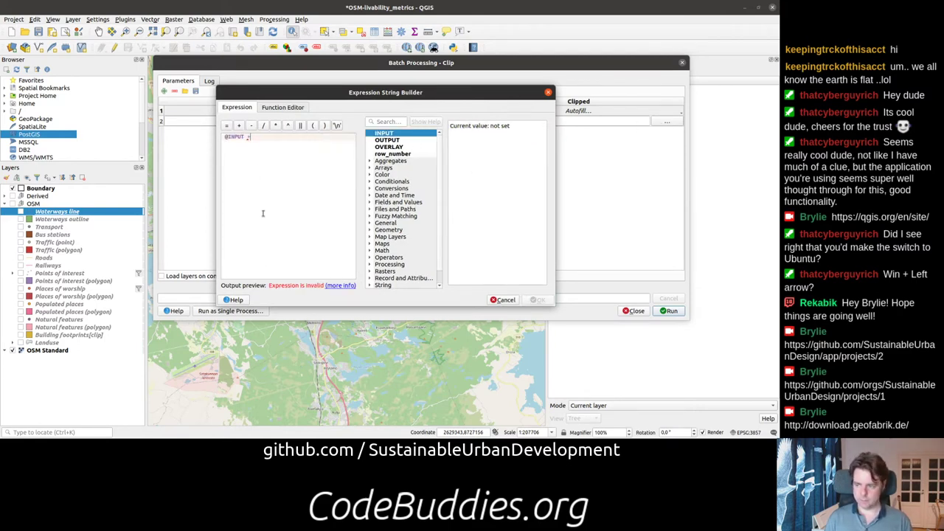
text( 'end')
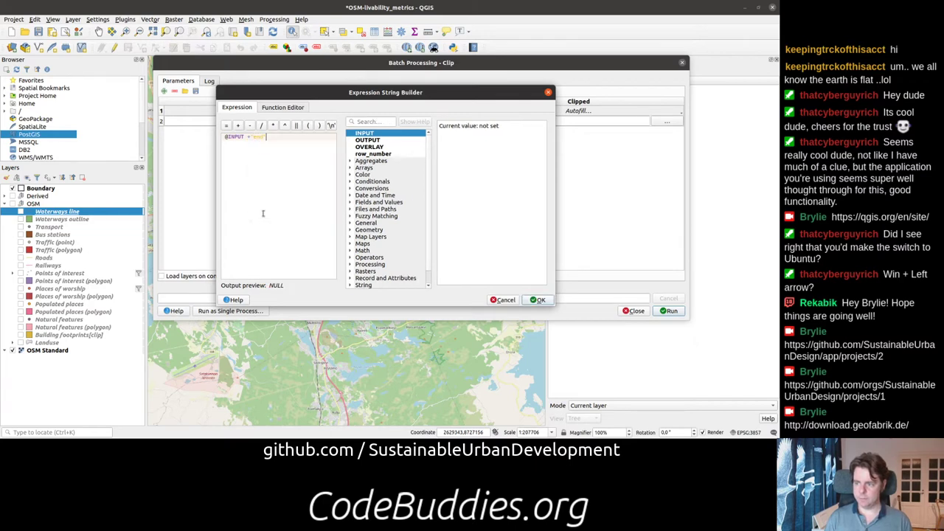
key(BackSpace)
key(BackSpace)
key(BackSpace)
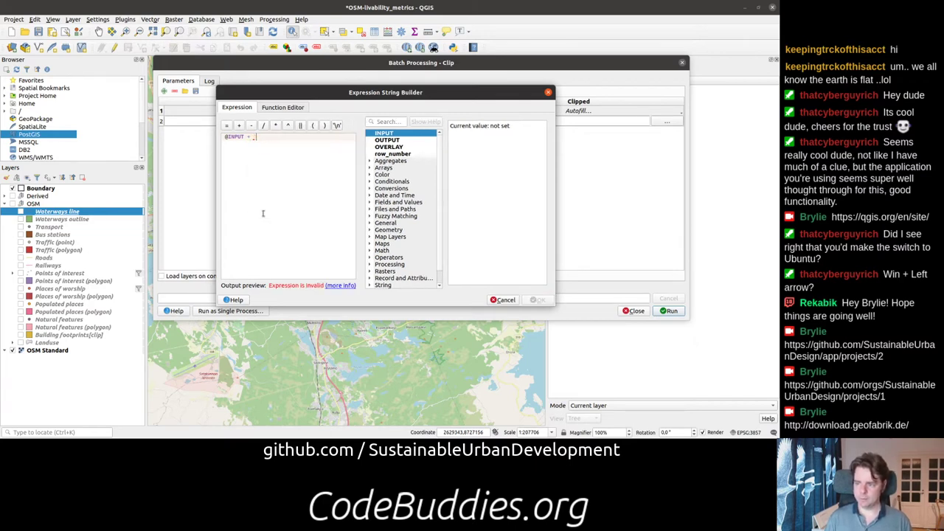
text(clipped)
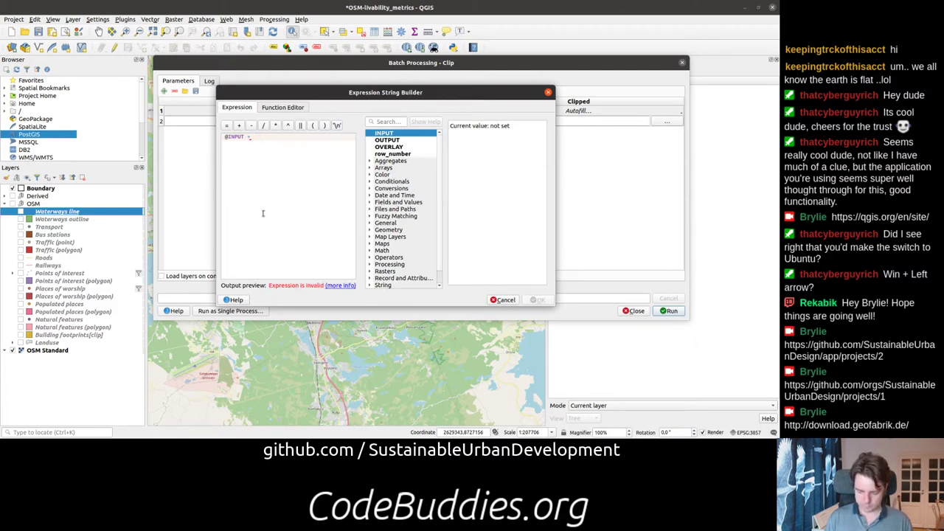
text(clipped)
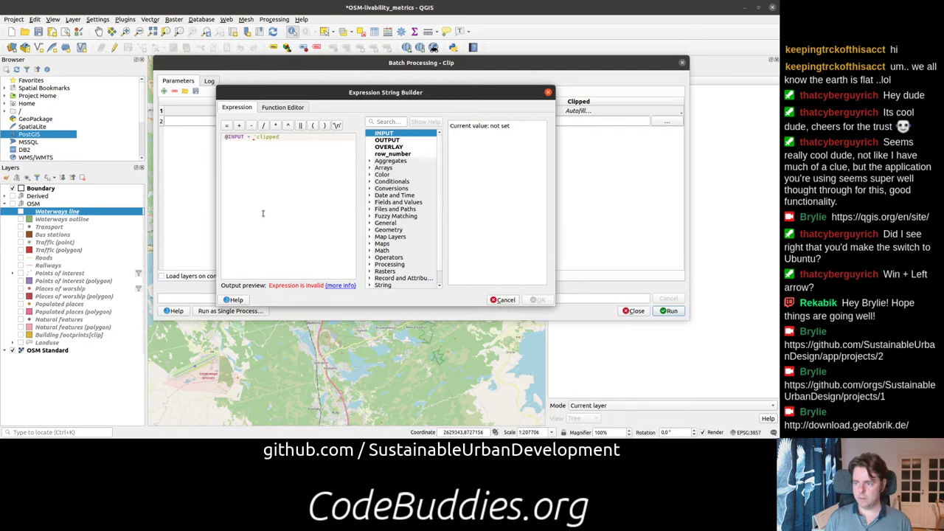
text(')
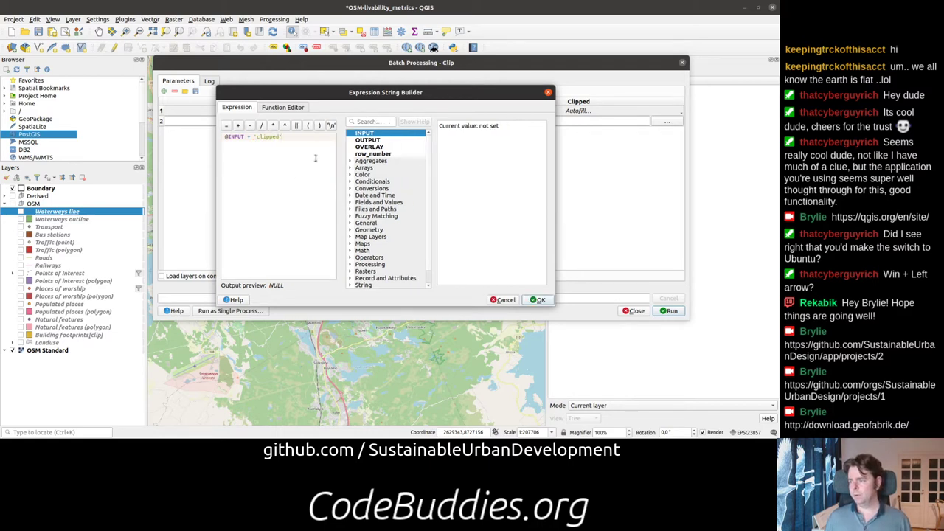
click(548, 92)
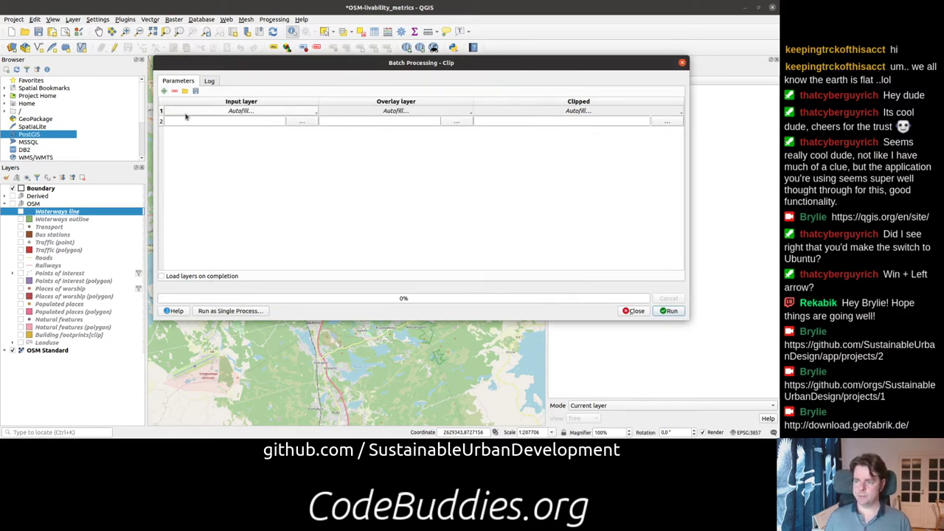
Step: Check the existing GeoPackage files in the clipped output's save location, and close the batch clip without running it
click(676, 123)
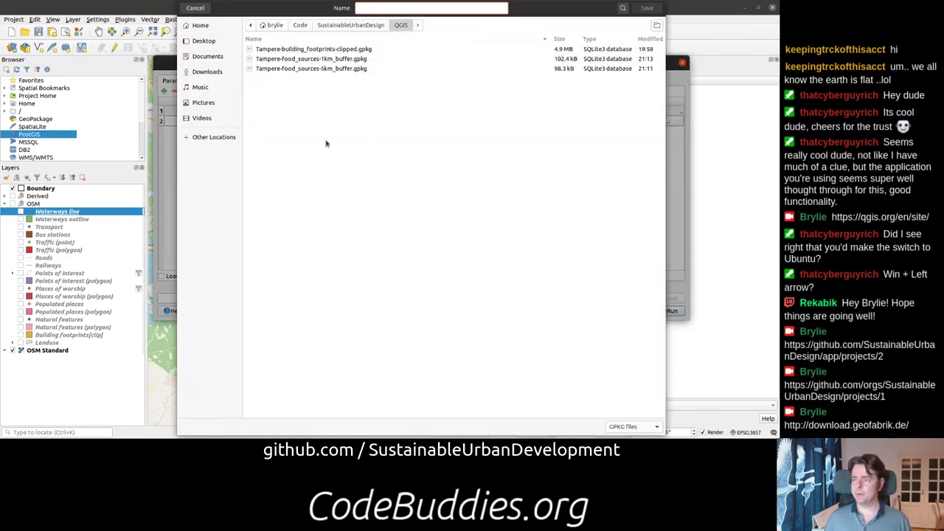
click(195, 8)
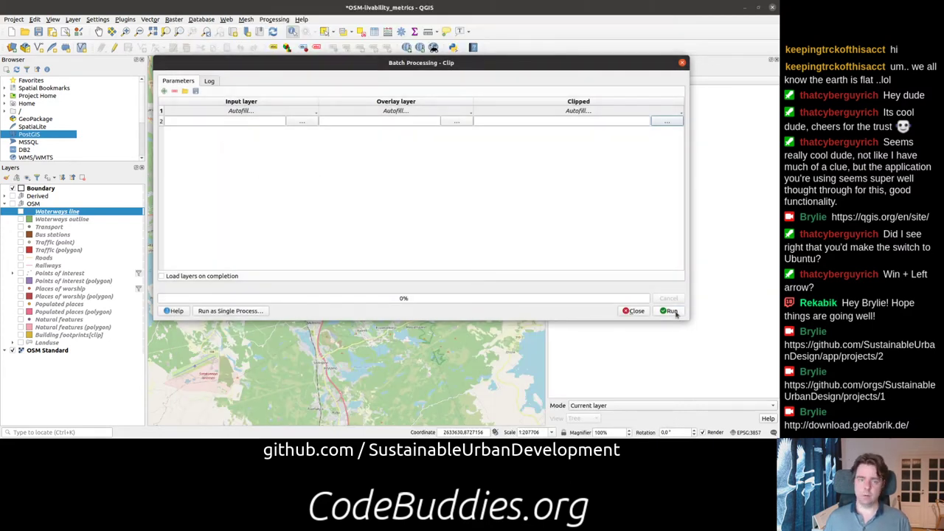
click(683, 63)
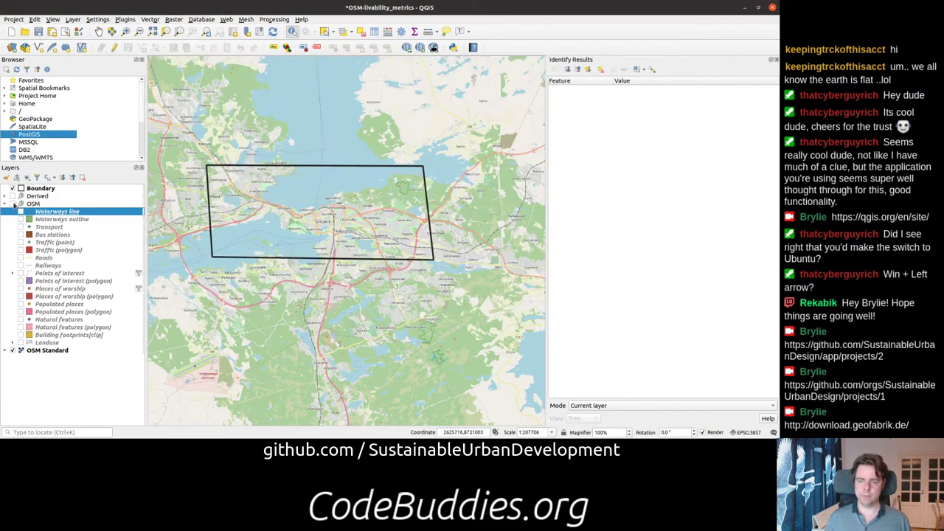
Step: Show the Waterways, Transport, Bus stations, Traffic, Roads and Railways layers to inspect their clipped extent within the boundary
click(20, 211)
click(21, 219)
click(20, 227)
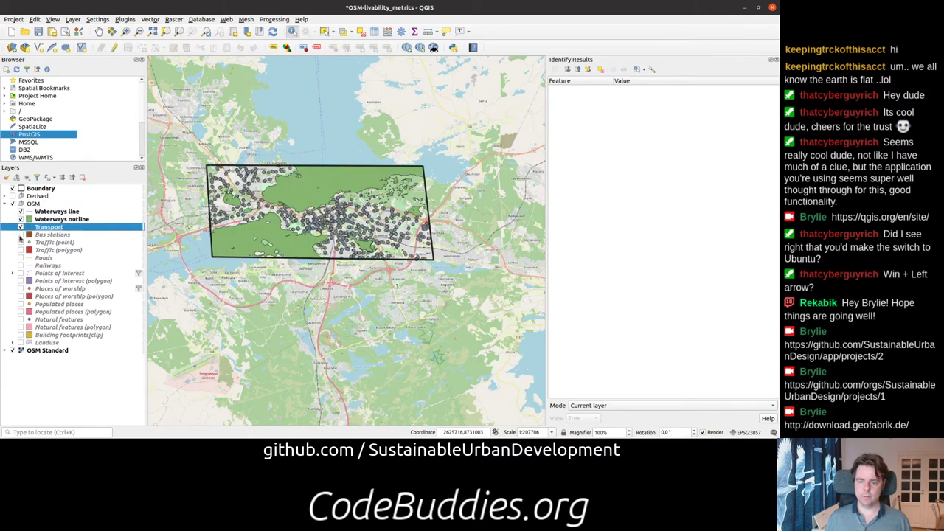
click(21, 235)
click(21, 242)
click(22, 251)
click(20, 251)
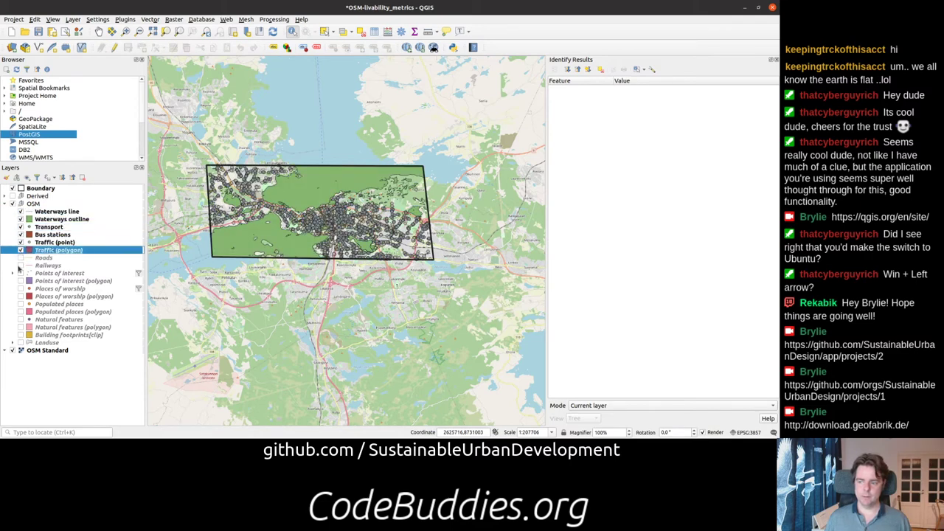
click(21, 258)
click(20, 266)
Step: Show the remaining OSM layers from Points of interest through Landuse, including places of worship, populated places, natural features and building footprints
click(21, 273)
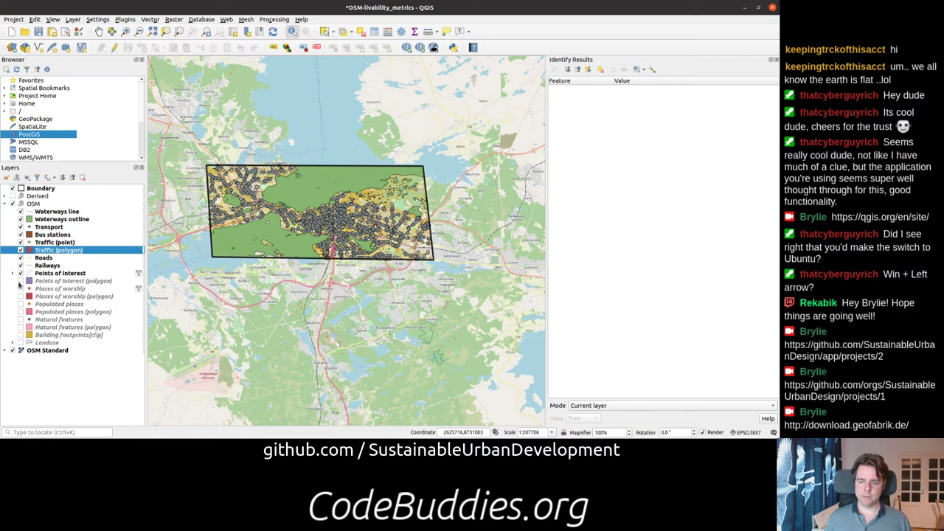
click(20, 281)
click(21, 288)
click(21, 297)
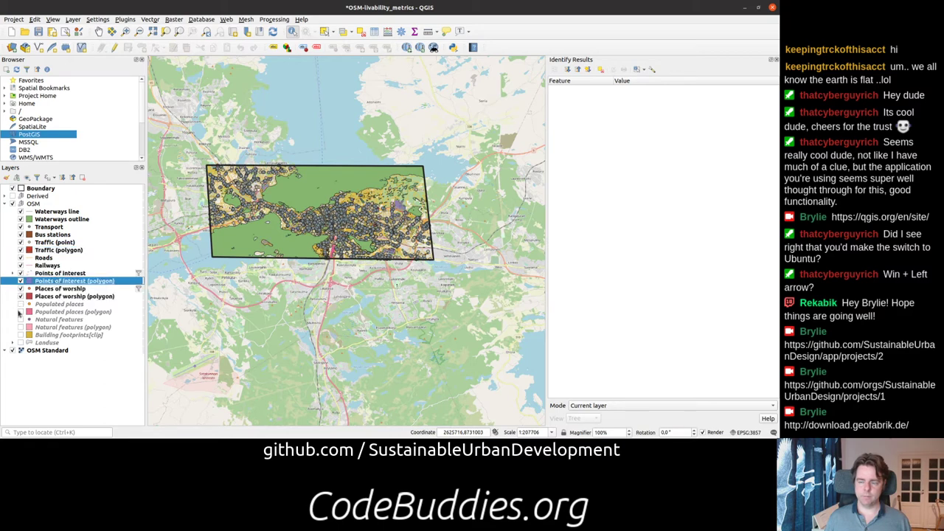
click(21, 304)
click(21, 311)
click(20, 320)
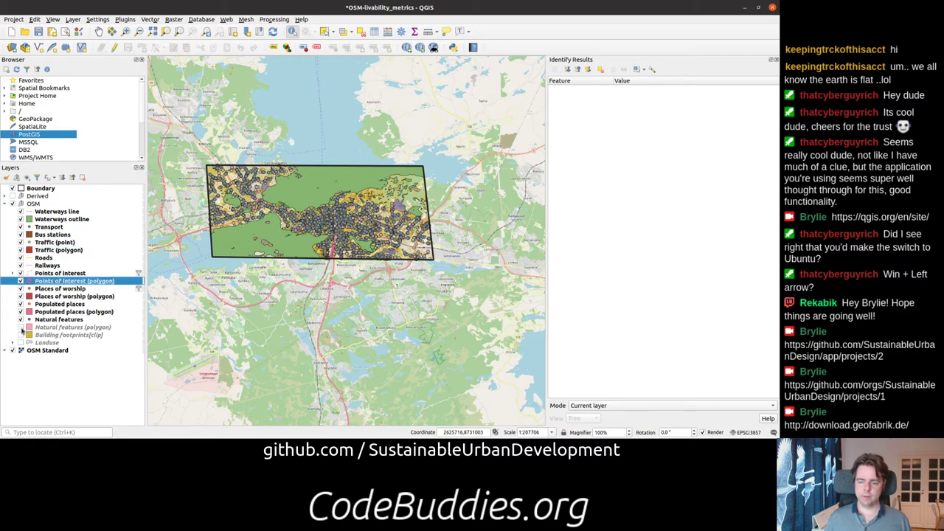
click(21, 327)
click(21, 335)
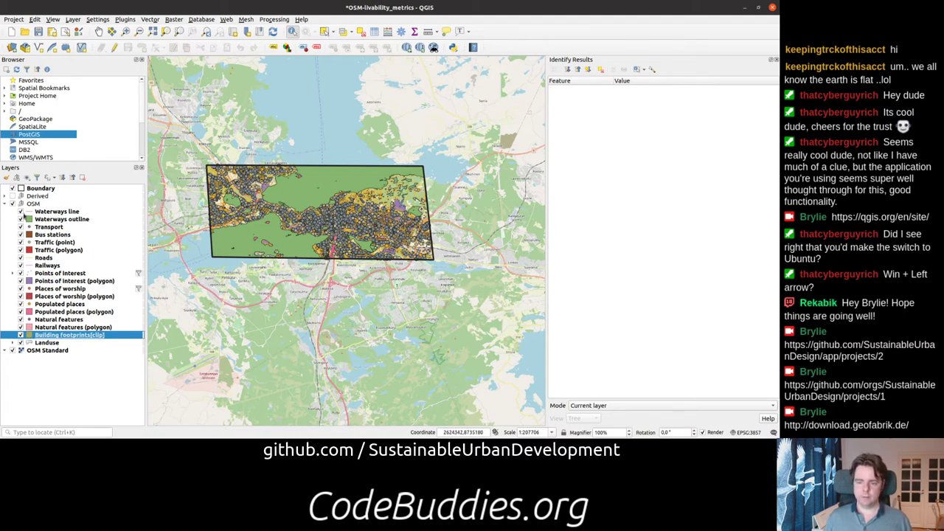
Step: Hide the Waterways line, Waterways outline, Transport, Bus stations and both Traffic layers
click(21, 212)
click(20, 220)
click(20, 226)
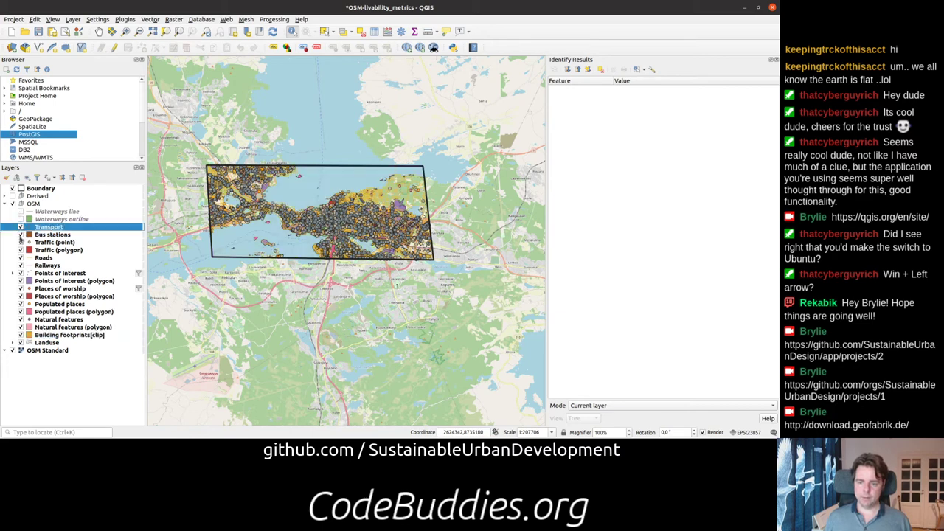
click(21, 234)
click(20, 242)
click(20, 250)
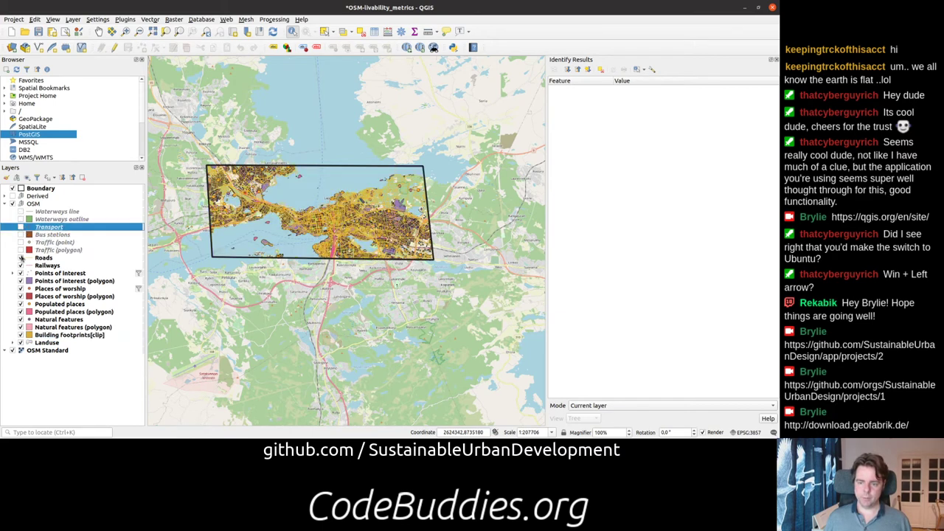
Step: Hide the remaining OSM layers from Roads through Landuse, including points of interest, places of worship, populated places, natural features and building footprints
click(21, 257)
click(22, 273)
click(21, 265)
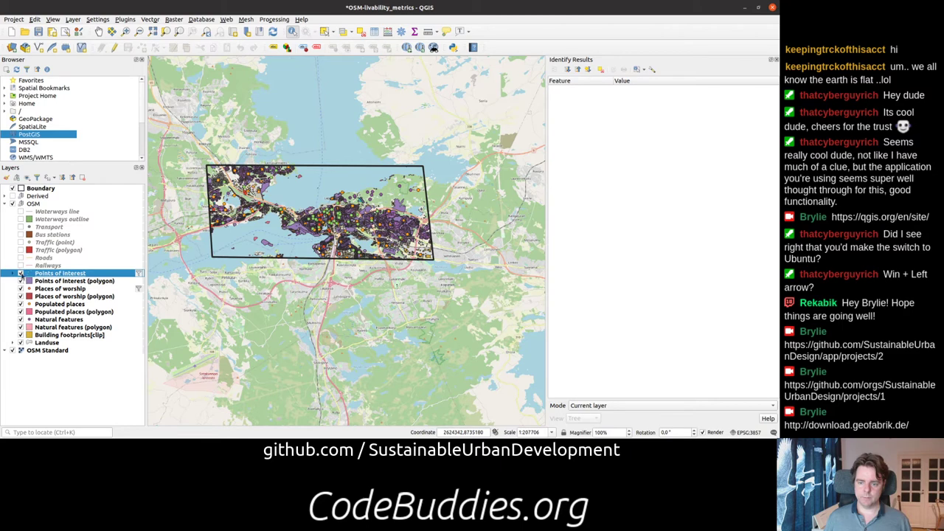
click(21, 281)
click(20, 289)
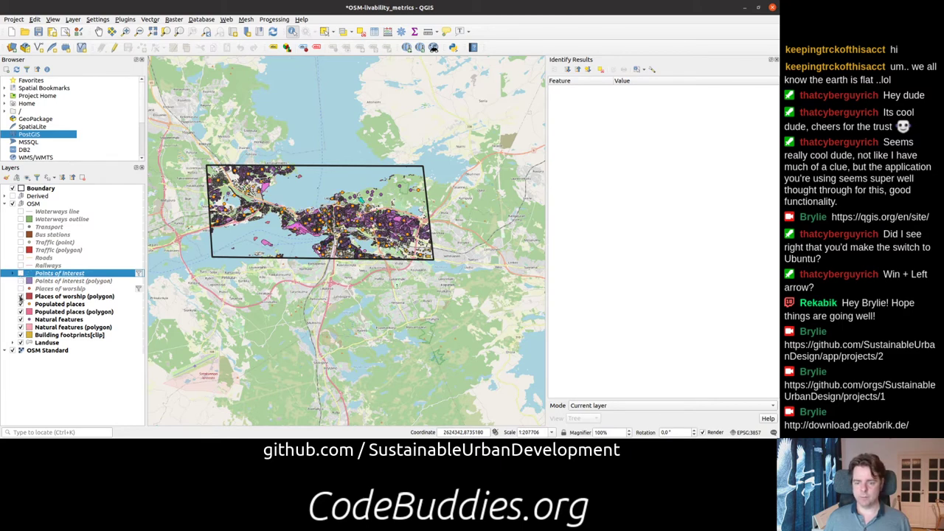
click(21, 295)
click(20, 304)
click(21, 311)
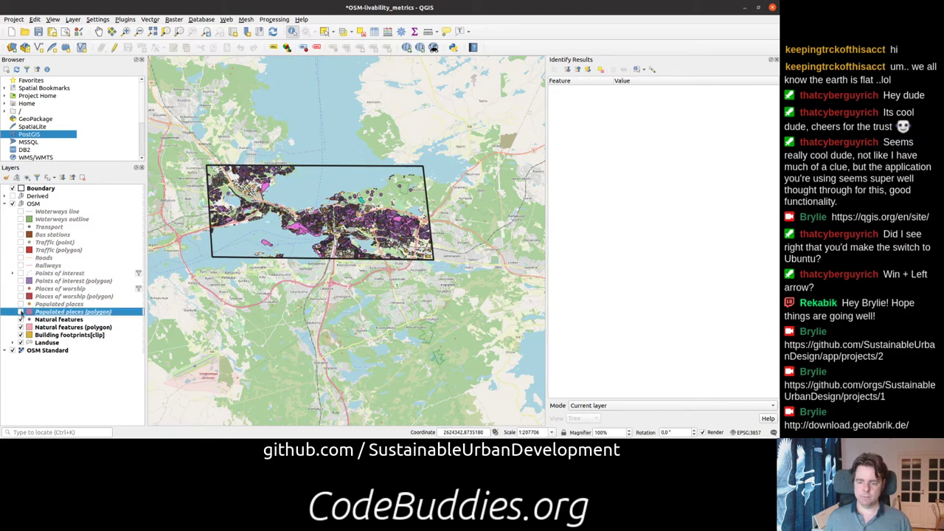
click(21, 319)
click(20, 327)
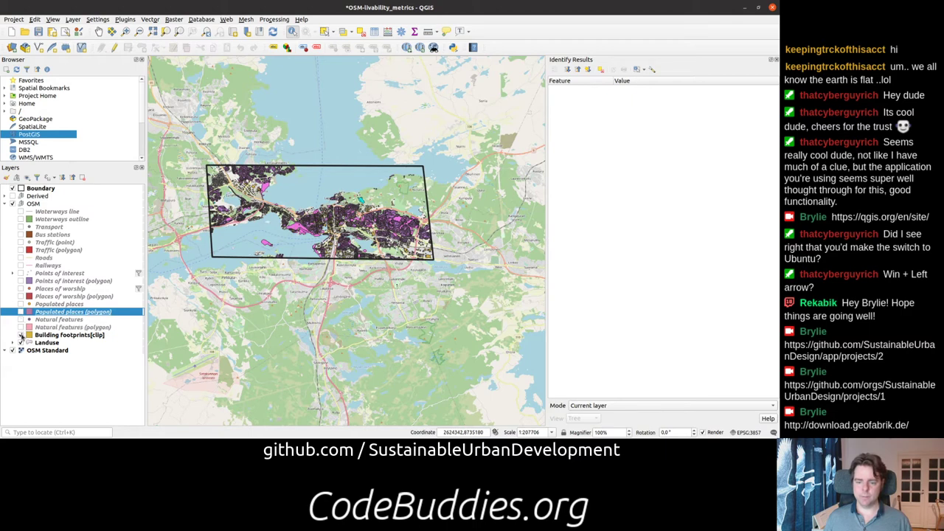
click(21, 335)
click(21, 342)
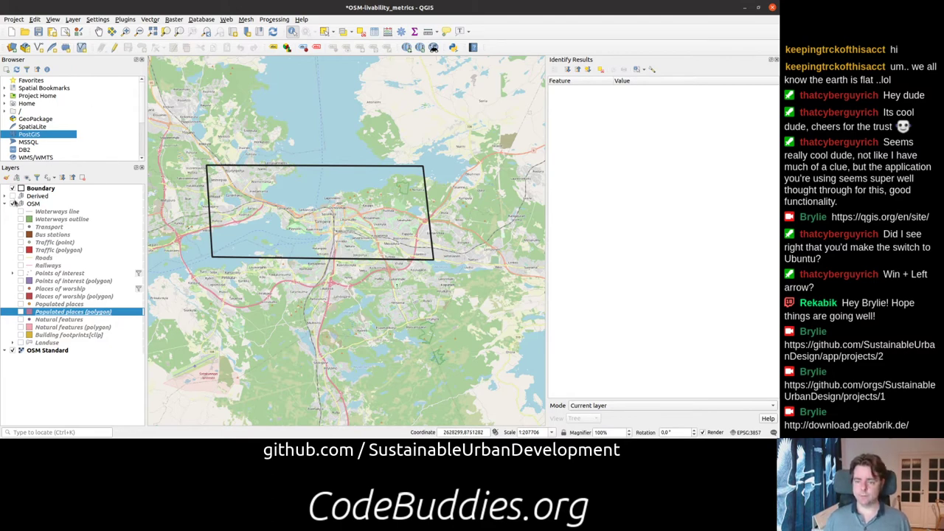
Step: Show the Points of interest layer and open its filter to examine the supermarket and convenience conditions on fclass
click(21, 274)
scroll(343, 230, up, 2)
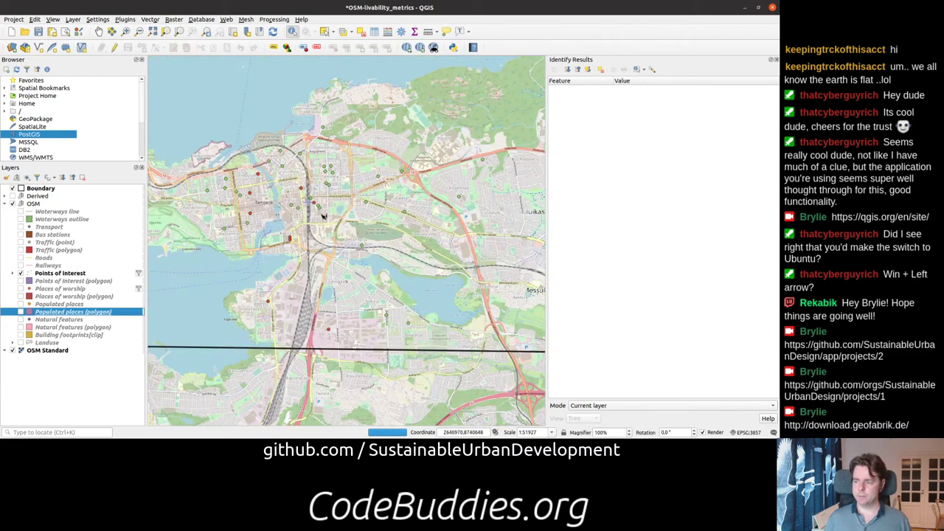
right_click(59, 274)
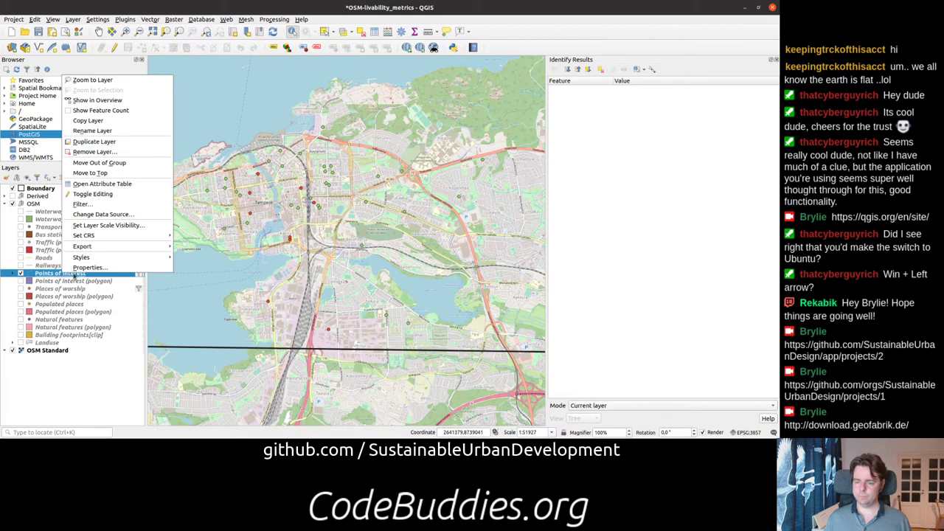
click(105, 205)
double_click(329, 286)
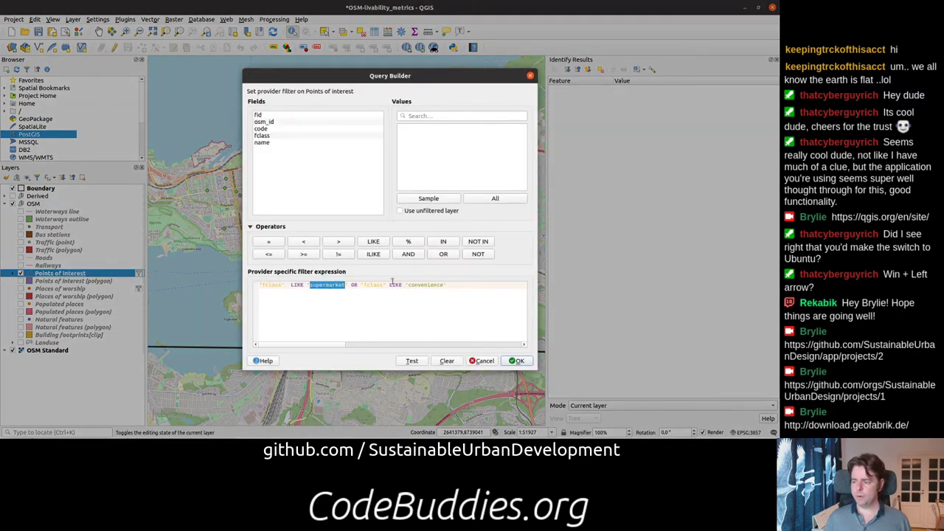
double_click(418, 285)
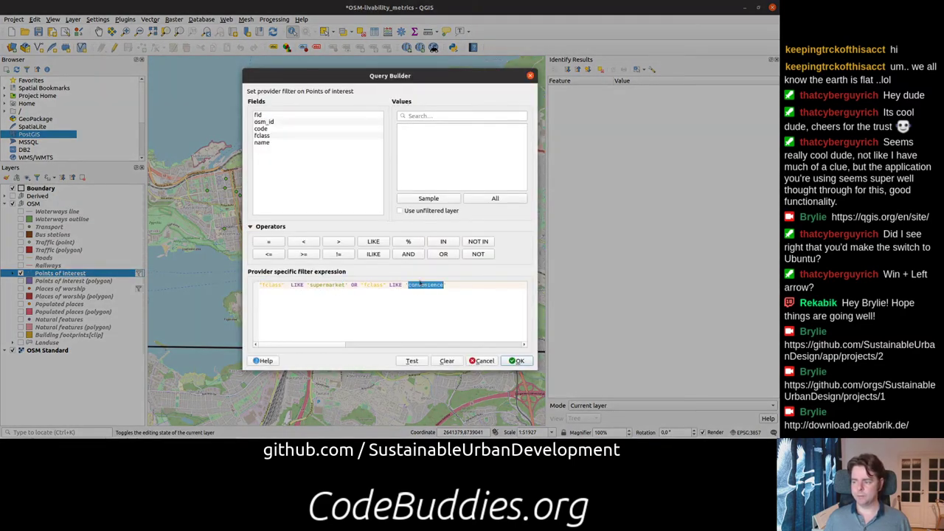
Step: Clear the Points of interest filter expression and list all unfiltered values of the fclass field
double_click(262, 136)
click(487, 199)
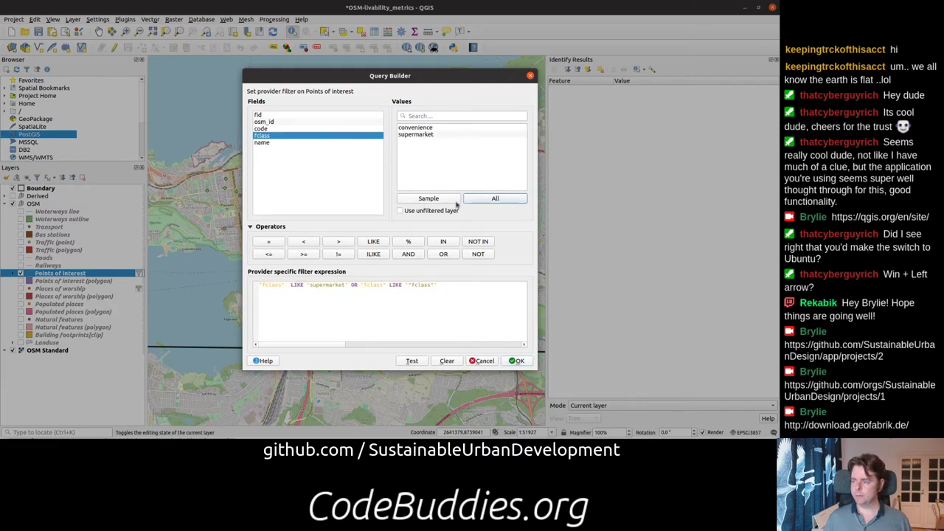
click(462, 288)
key(ctrl+a)
key(BackSpace)
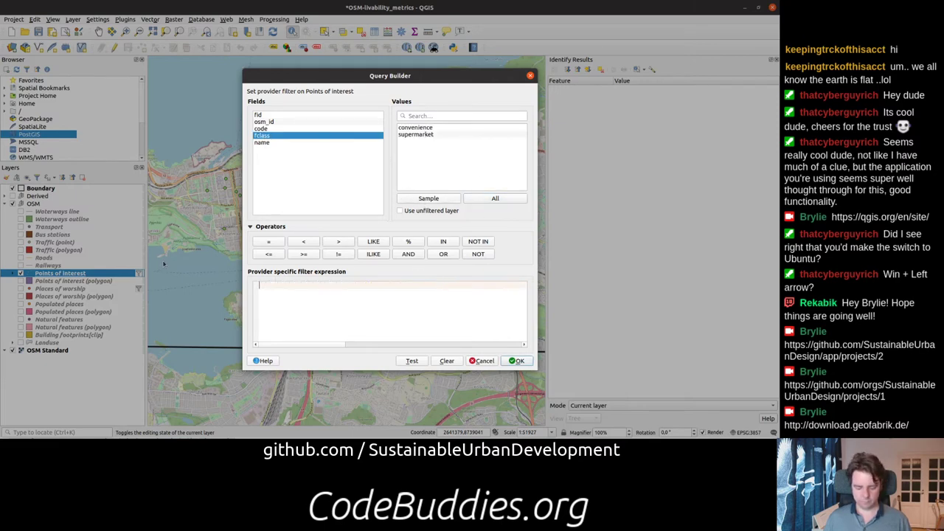
click(447, 361)
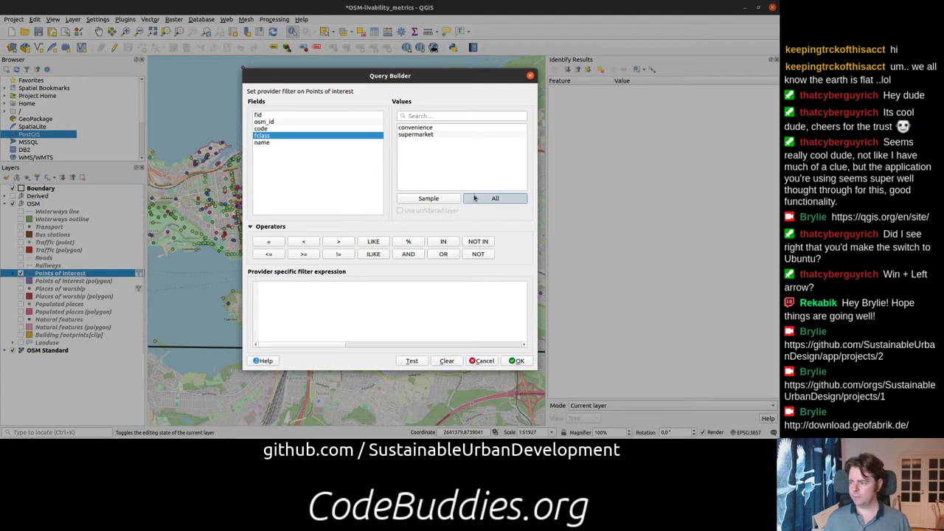
click(495, 199)
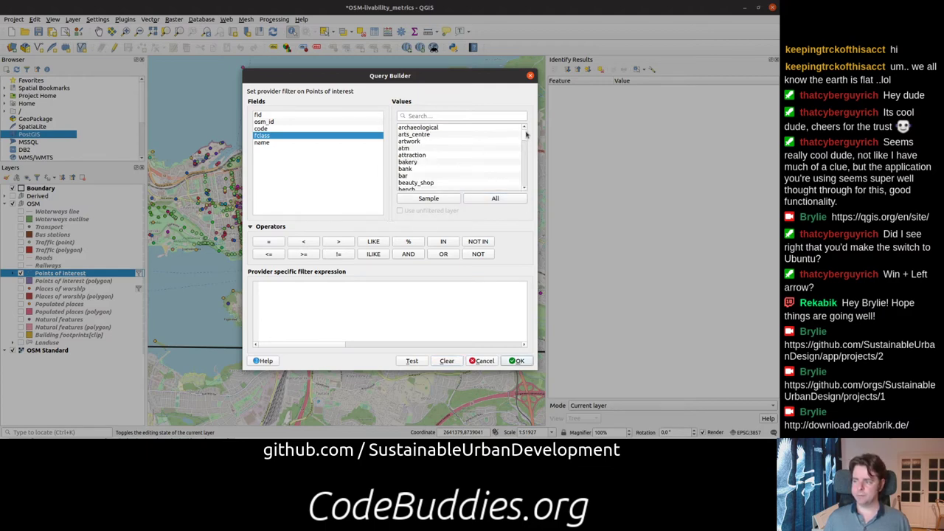
Step: Look through the available fclass categories for points of interest, and leave the query builder without applying a new filter
scroll(526, 134, down, 3)
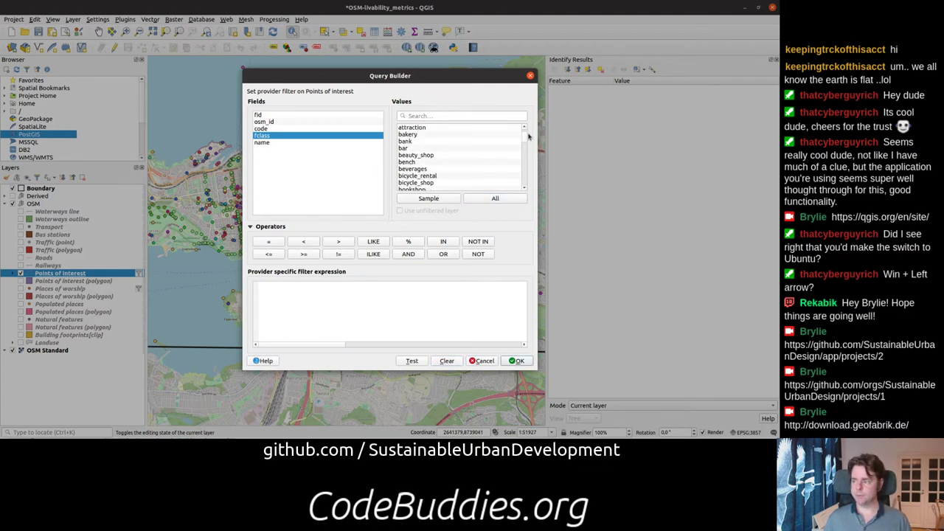
scroll(529, 138, down, 3)
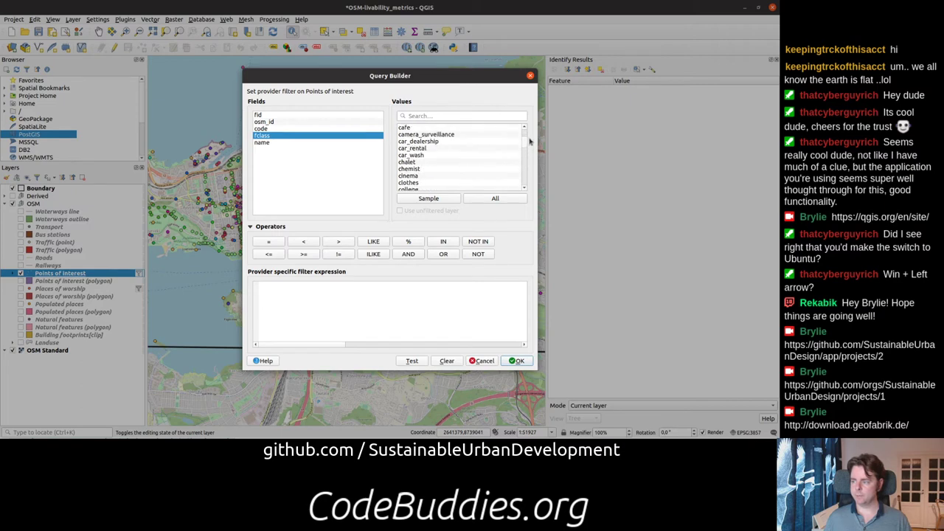
scroll(530, 144, down, 4)
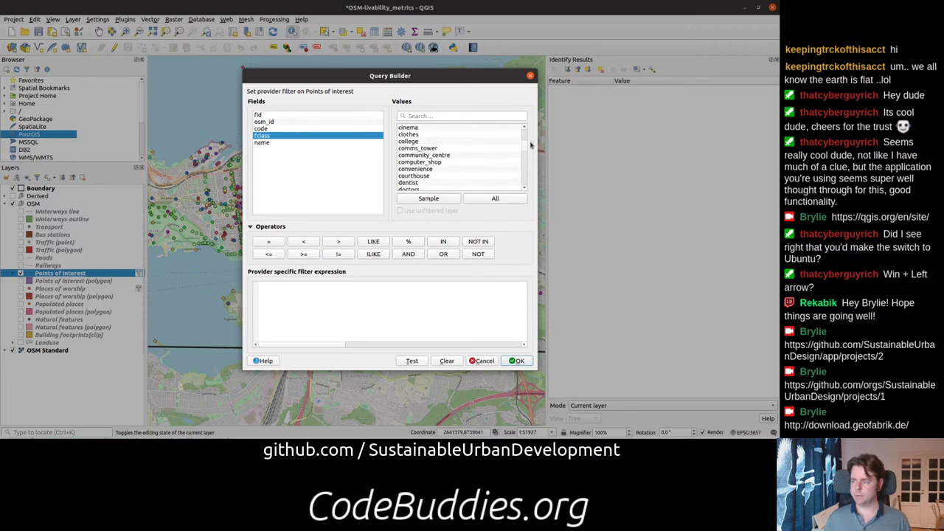
scroll(530, 151, down, 5)
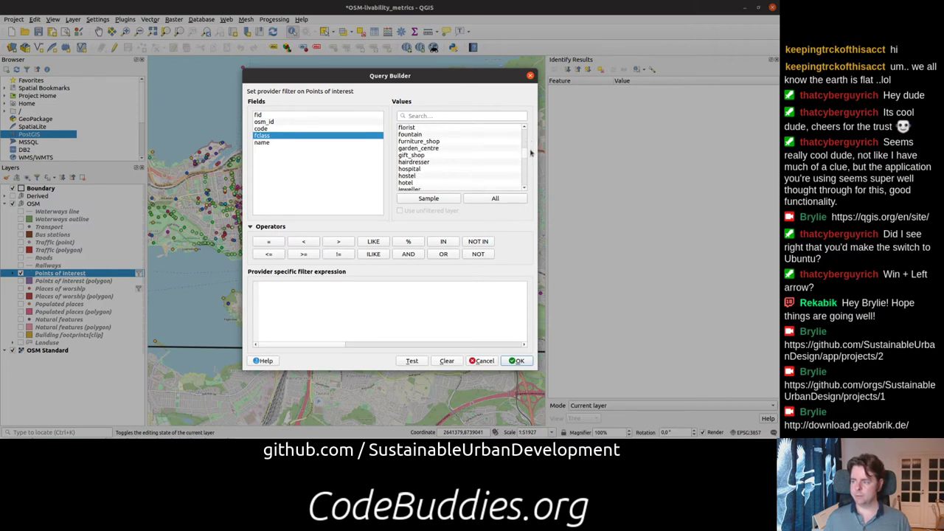
scroll(531, 155, down, 5)
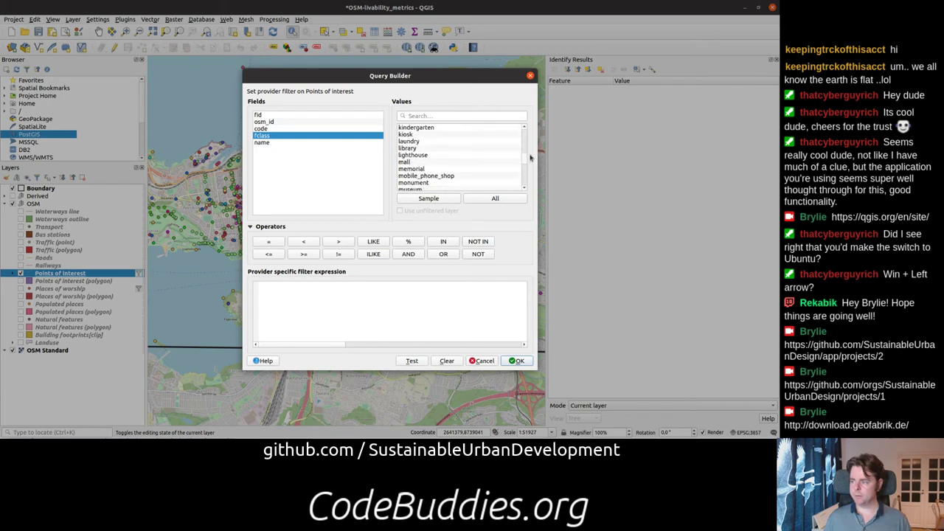
scroll(529, 162, down, 2)
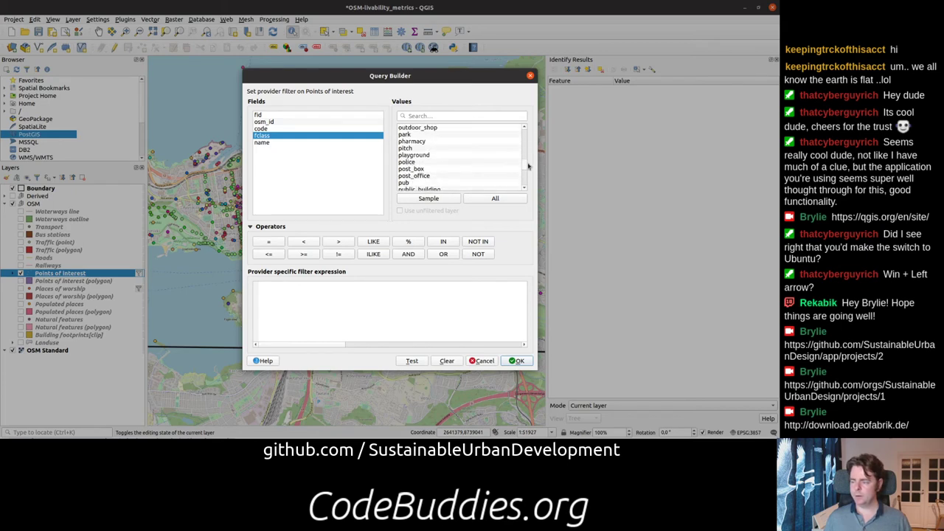
scroll(528, 167, down, 1)
middle_click(294, 306)
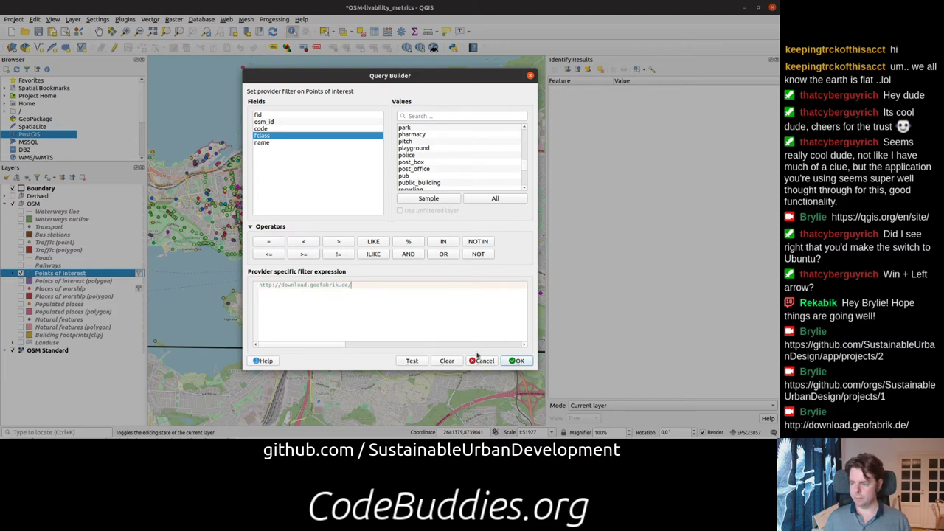
key(ctrl+a)
key(BackSpace)
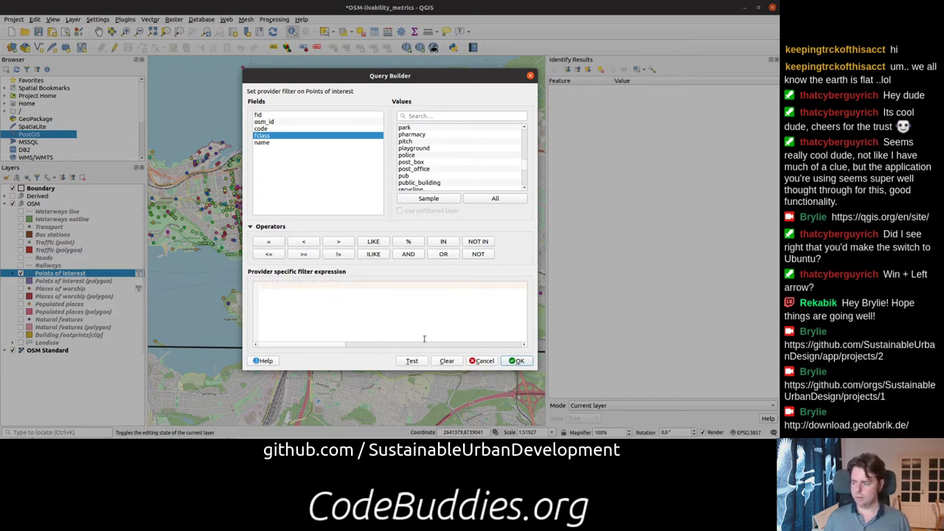
click(479, 361)
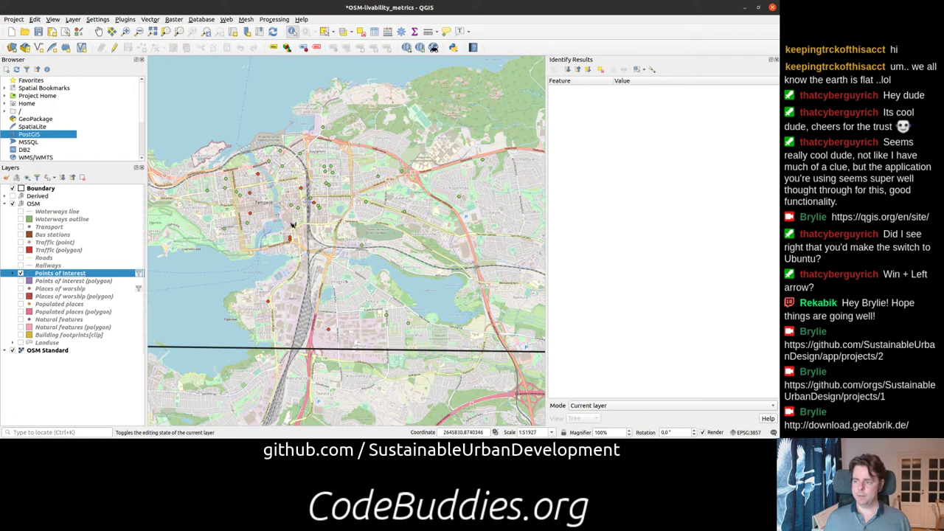
Step: Expand and show the Derived group with FoodSources and Tampere-food_sources-1km_buffer, and hide the OSM group
scroll(295, 203, down, 2)
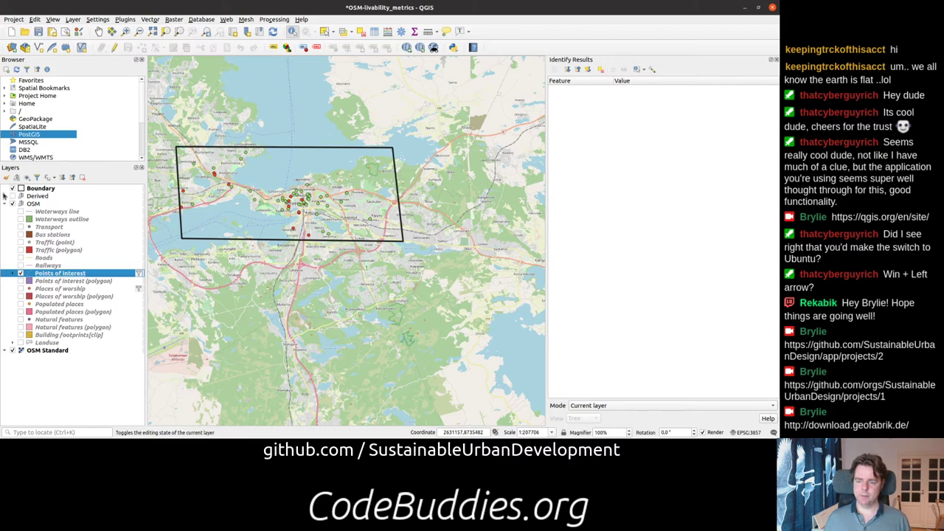
click(4, 196)
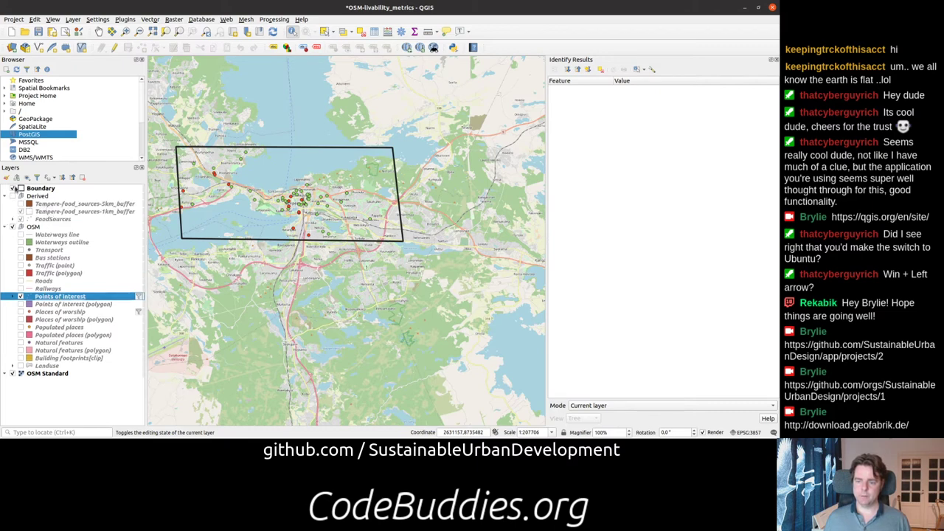
click(12, 197)
scroll(301, 216, up, 1)
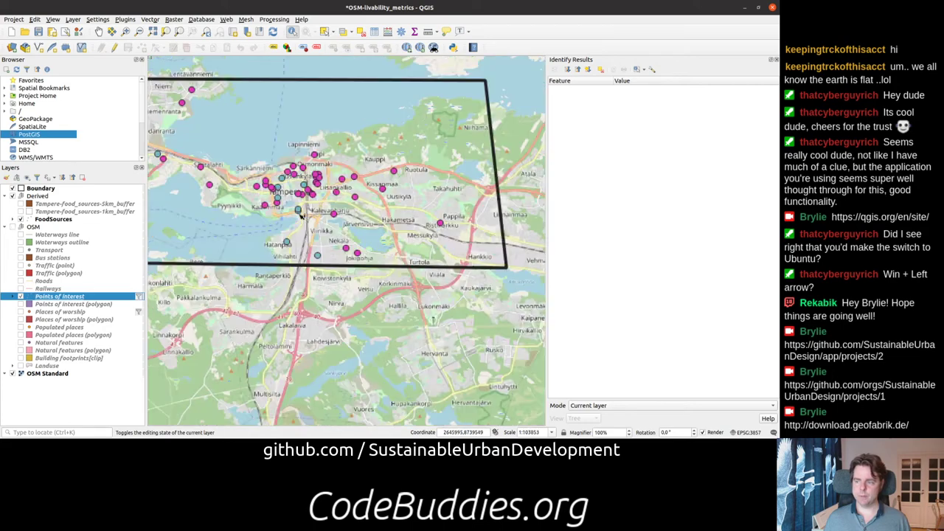
click(73, 212)
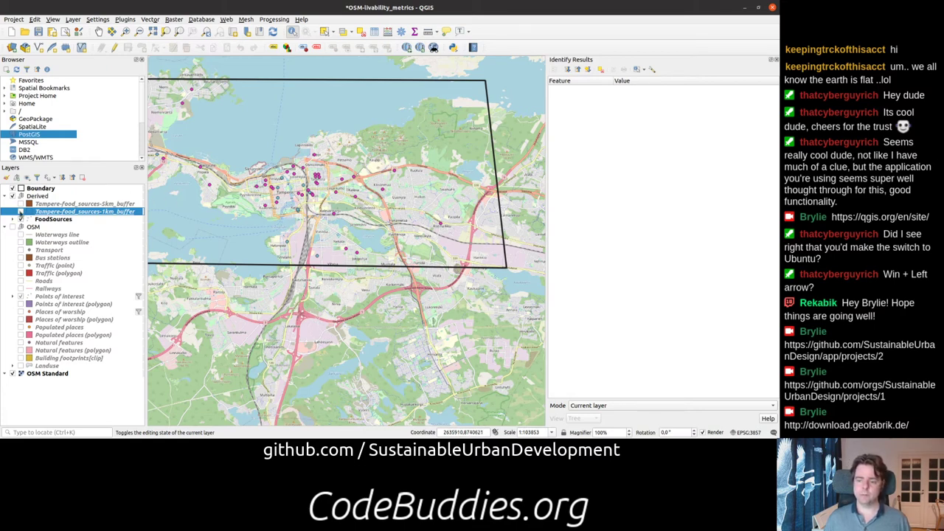
click(21, 211)
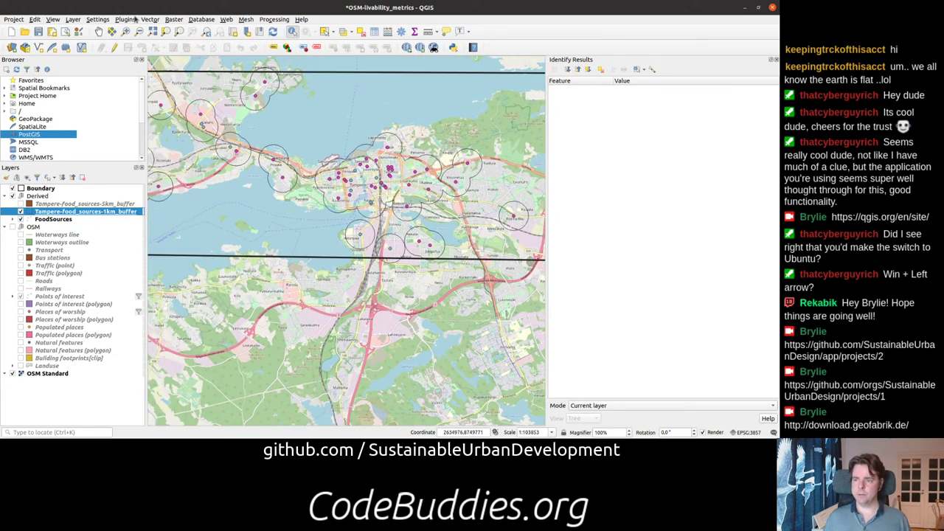
Step: Check the Buffer tool's input layer choices and distance setting, close it without running, and inspect the 1 km buffers around central Tampere
click(160, 21)
mouse_move(163, 28)
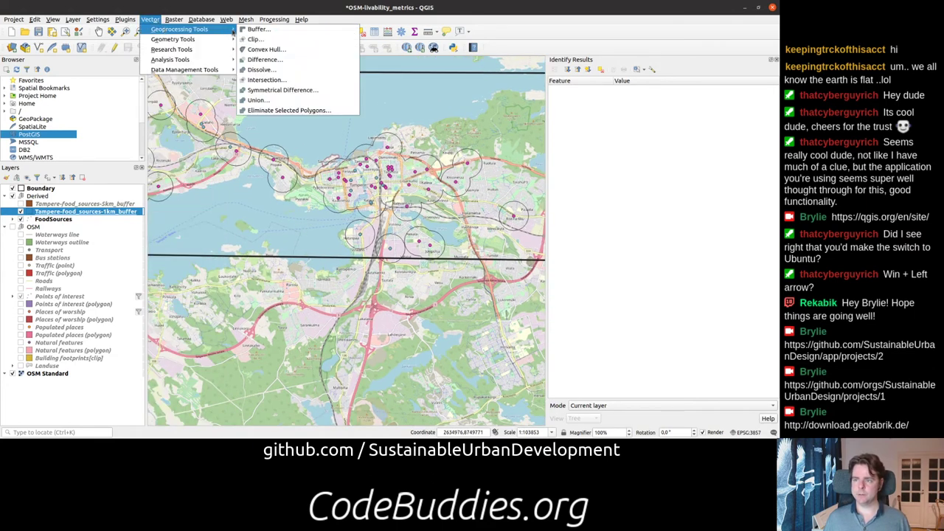
click(271, 32)
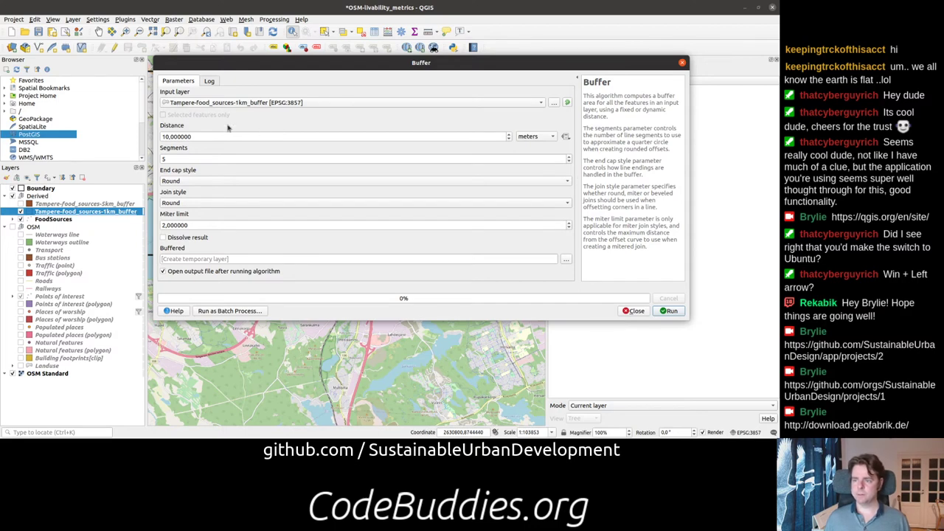
click(219, 103)
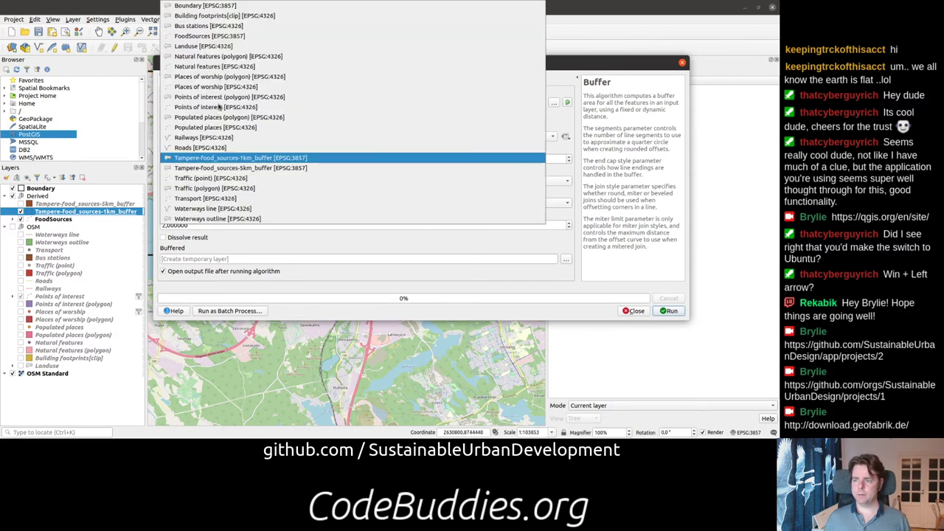
click(606, 62)
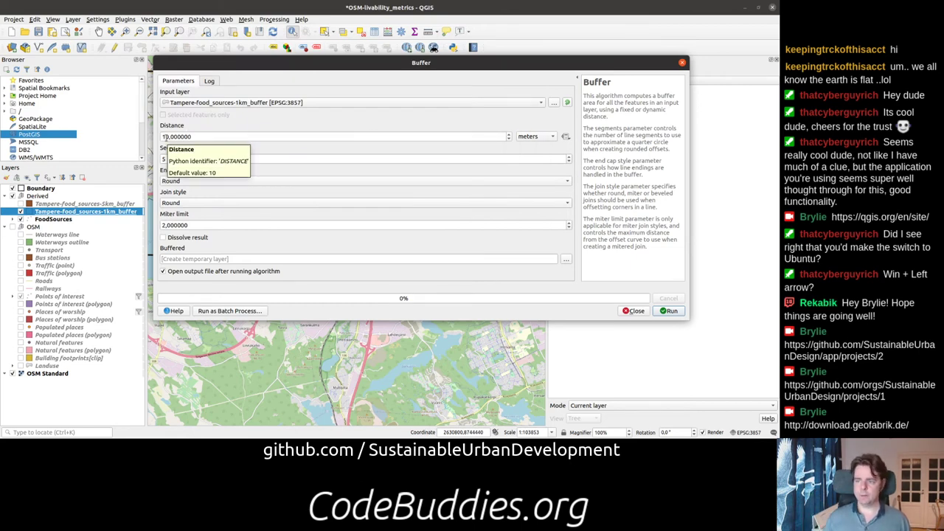
click(225, 103)
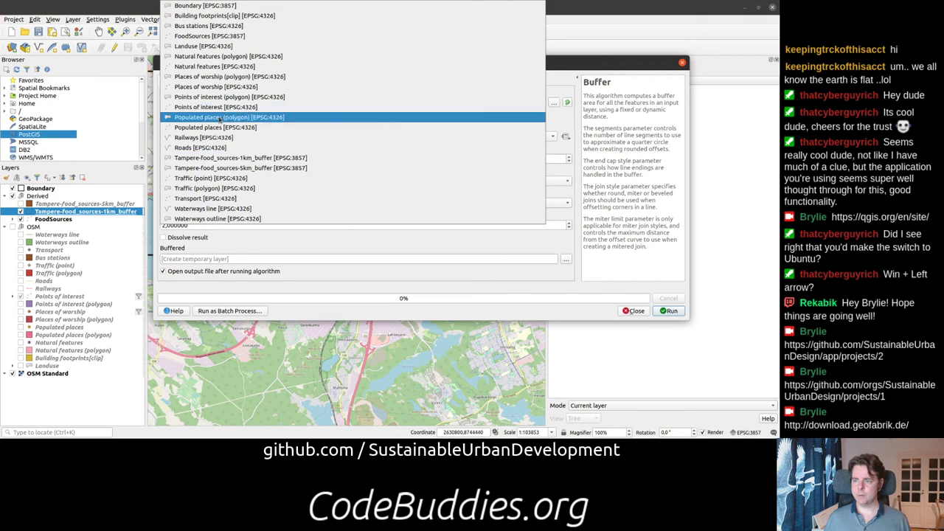
click(622, 68)
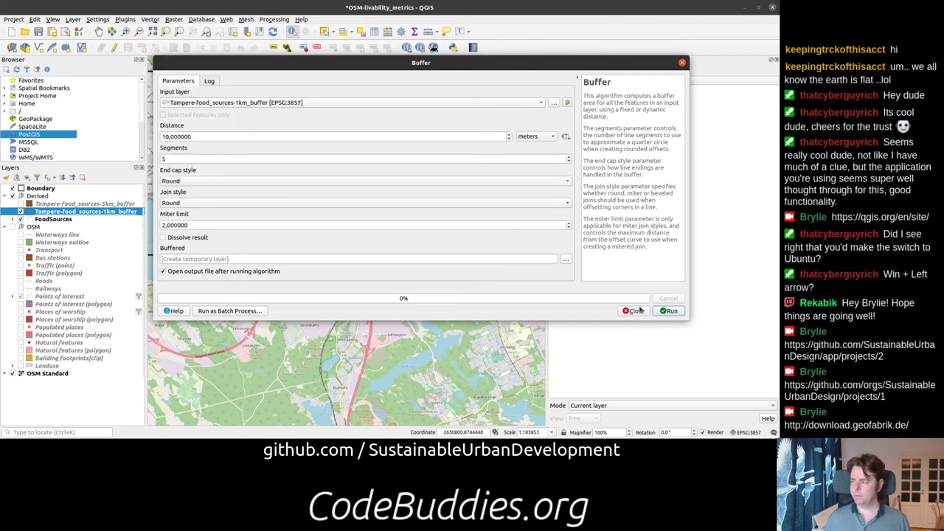
click(636, 310)
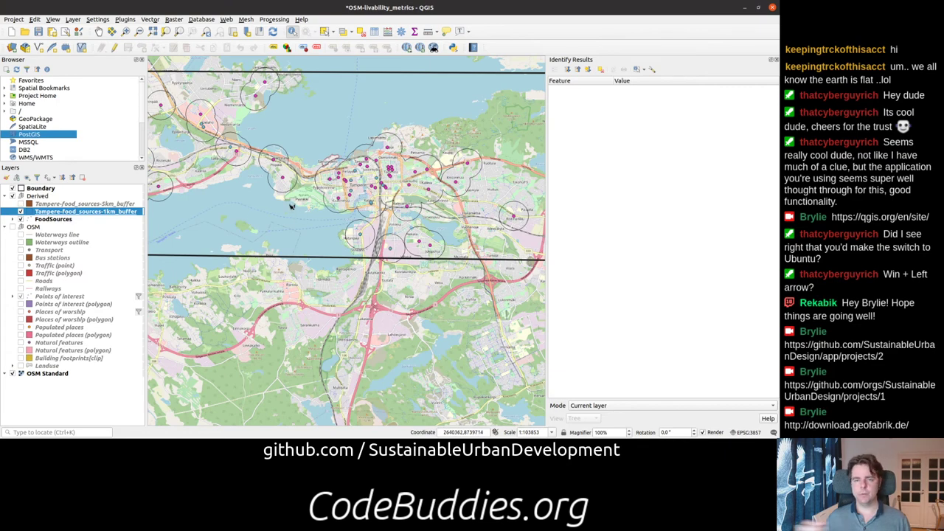
scroll(384, 146, up, 1)
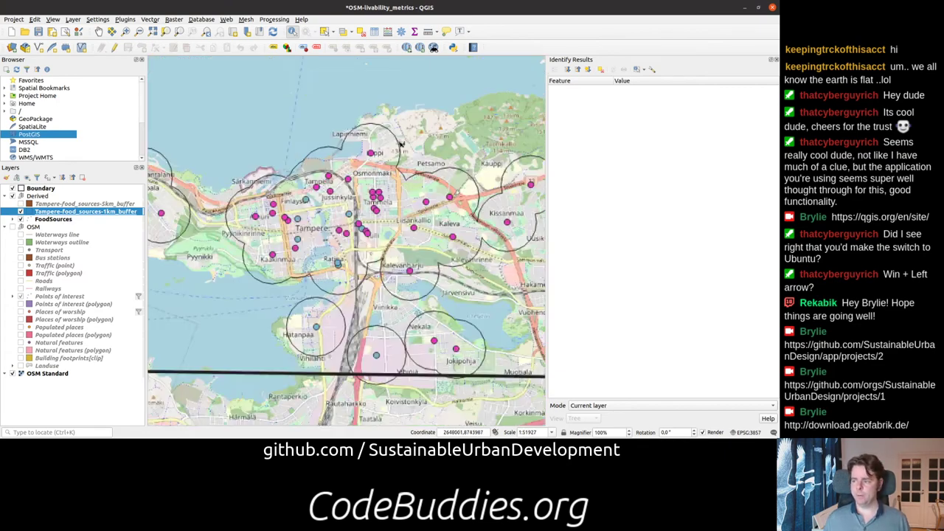
Step: Identify the 1 km food-source buffer at the store point in Lappi, north of Osmonmäki
scroll(389, 158, up, 1)
scroll(380, 131, up, 1)
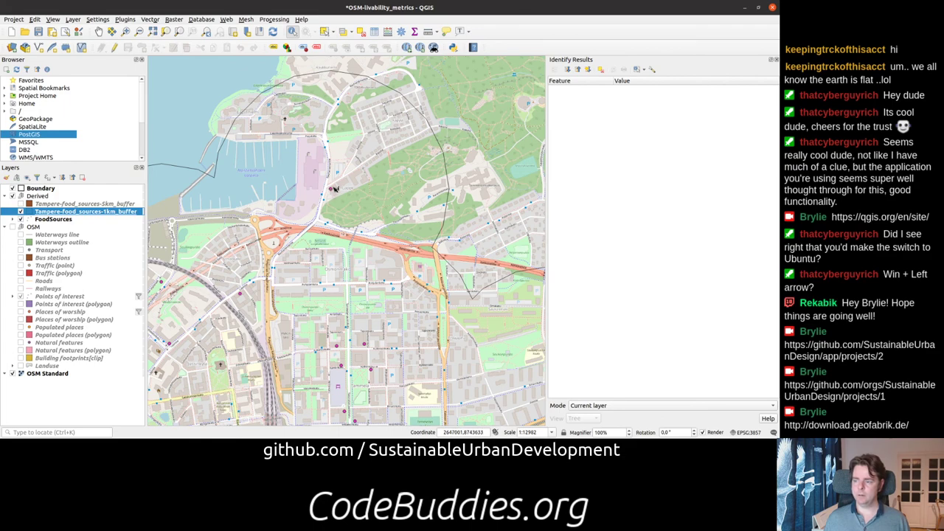
click(334, 189)
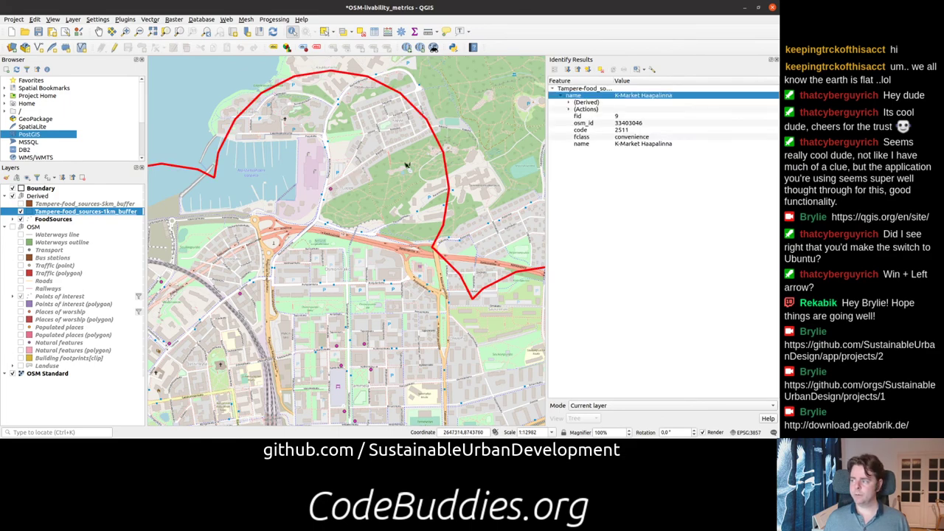
Step: Examine the highlighted 1 km buffer coverage across the Tampere boundary, including the residential areas east of Kissanmaa and the western suburbs
scroll(364, 112, down, 2)
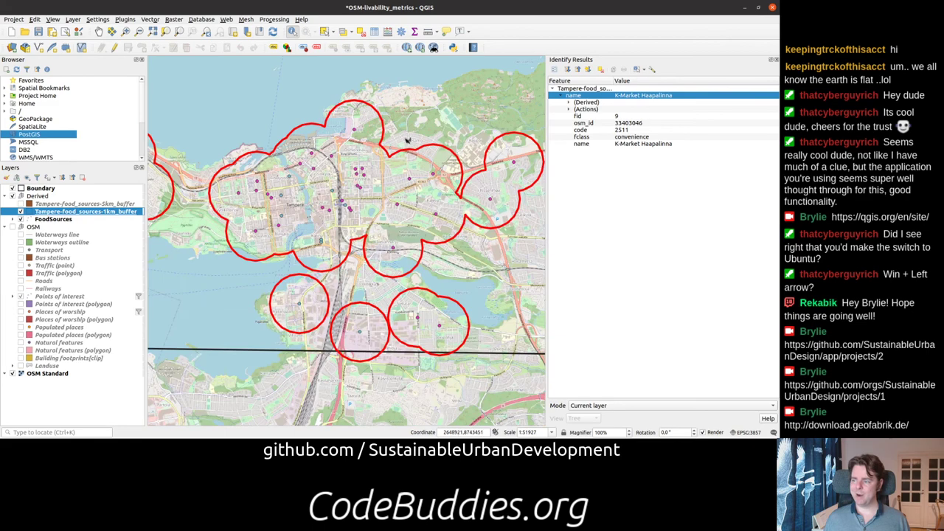
scroll(491, 269, down, 1)
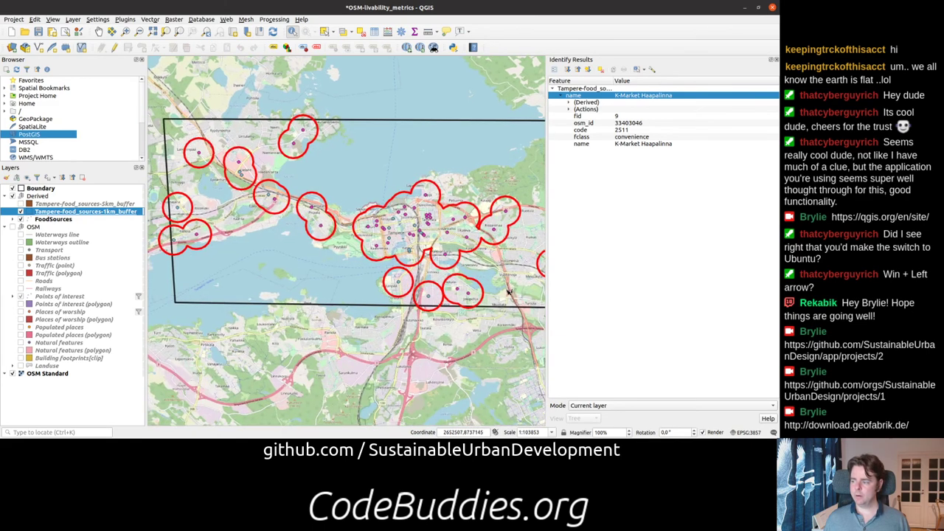
scroll(349, 264, up, 3)
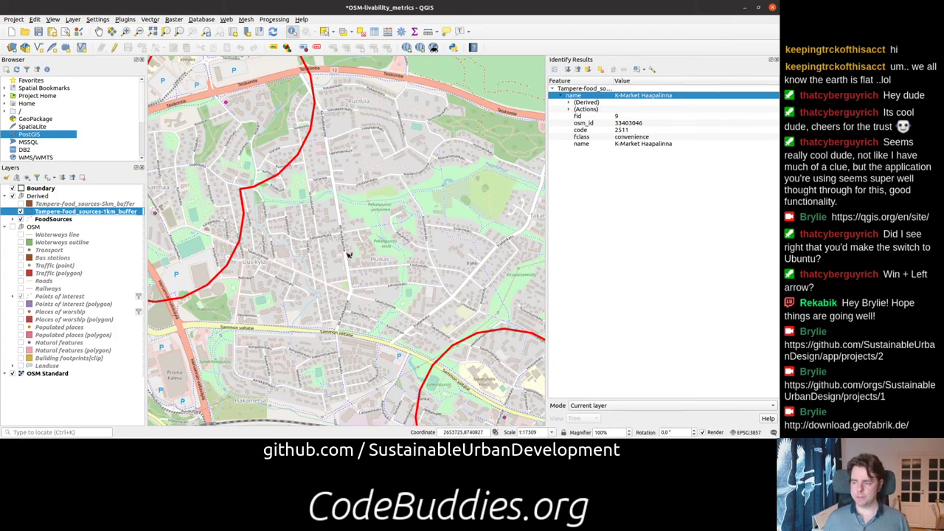
scroll(349, 256, down, 1)
scroll(374, 313, down, 1)
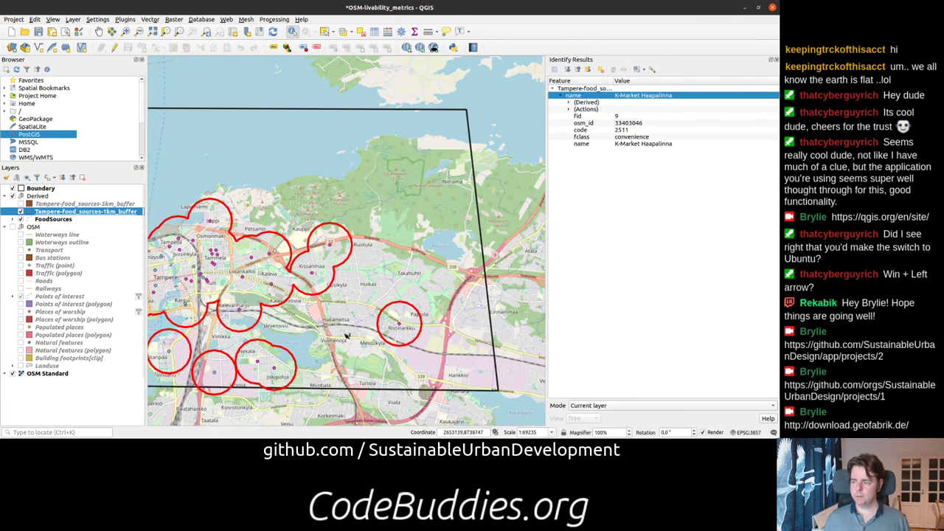
key(Left)
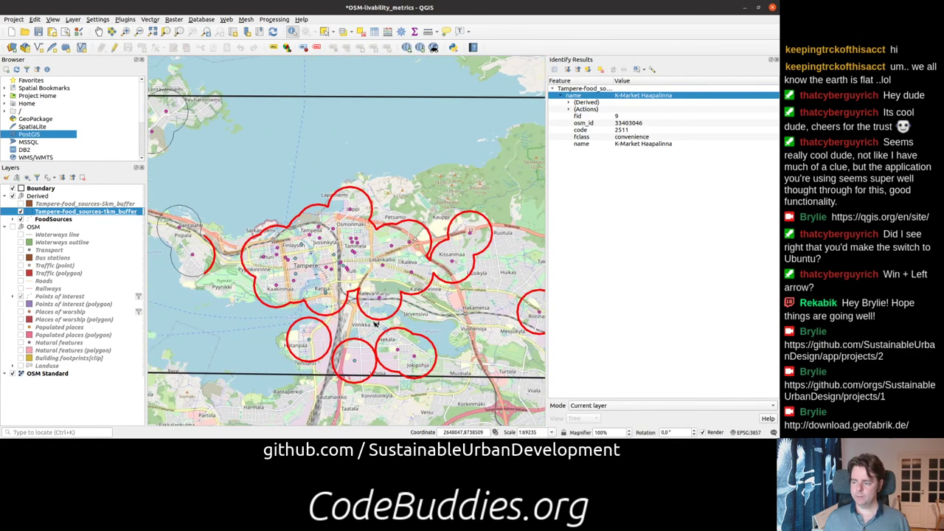
scroll(376, 325, down, 1)
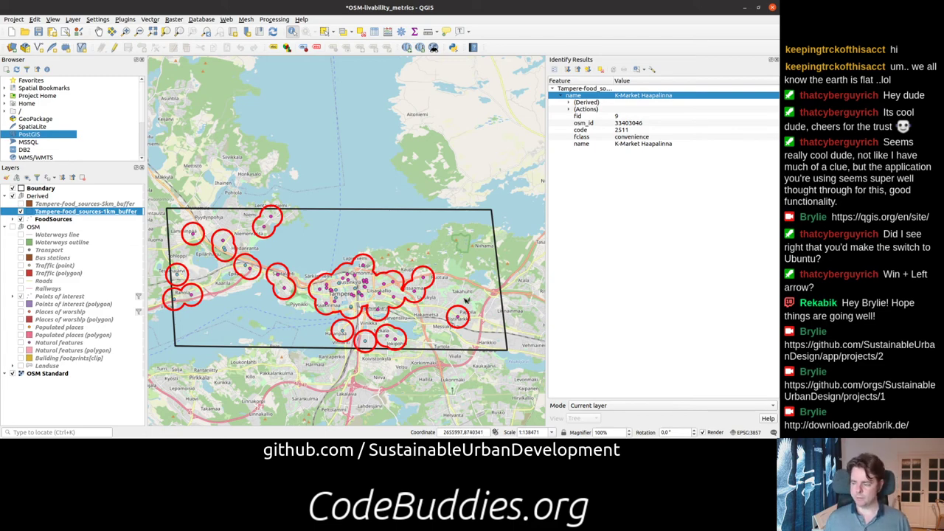
scroll(468, 300, up, 2)
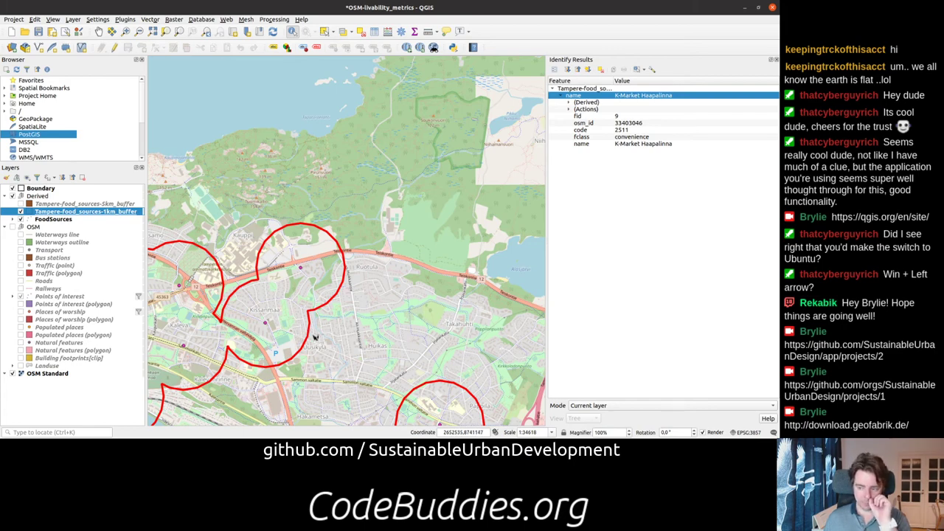
scroll(315, 334, up, 1)
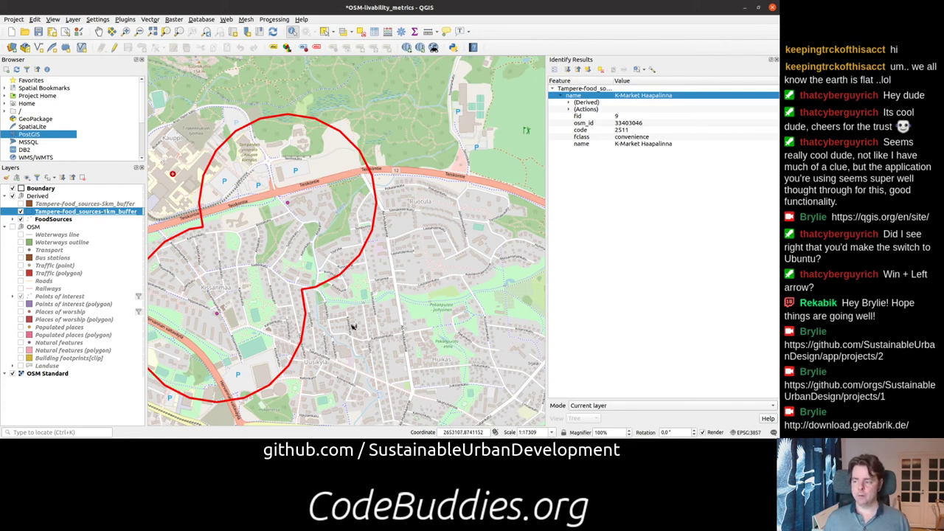
scroll(352, 327, down, 1)
scroll(340, 333, down, 2)
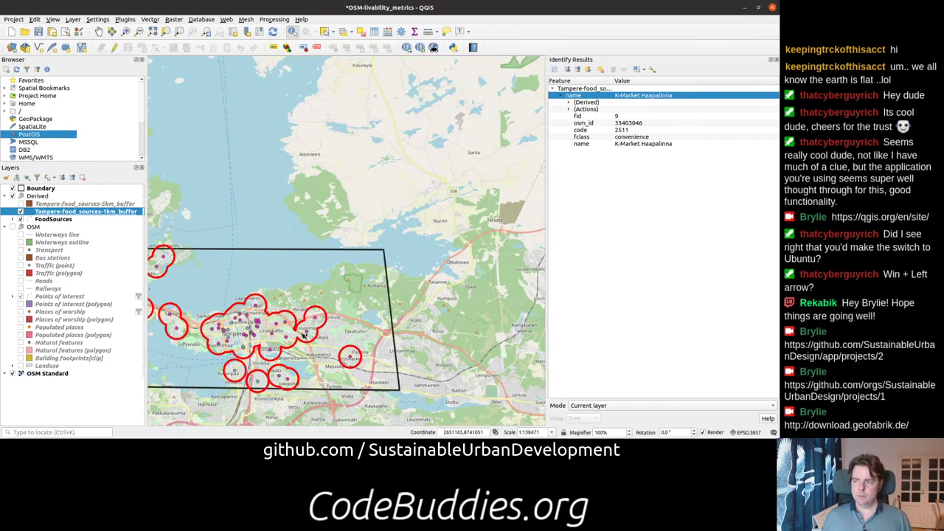
drag(309, 335, 389, 292)
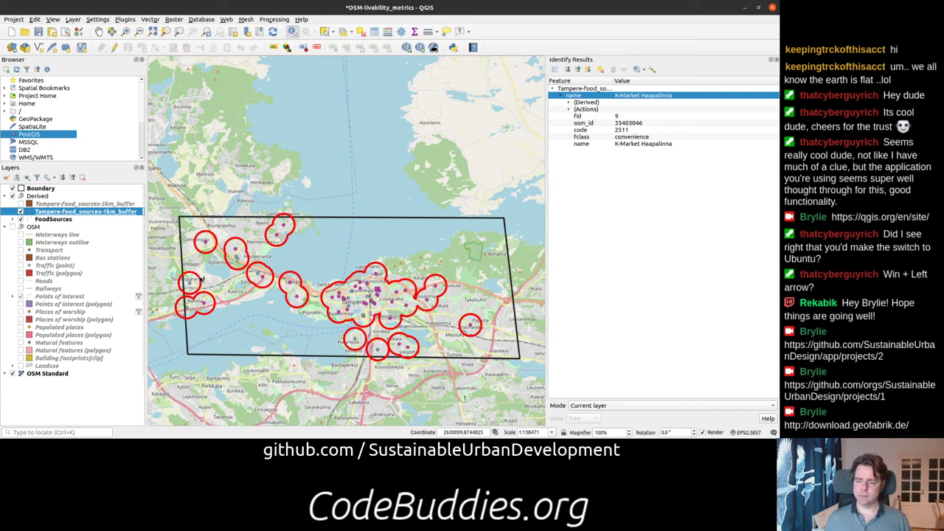
Step: Hide the Tampere-food_sources-1km_buffer and FoodSources layers, and collapse the OSM and Derived groups
click(21, 212)
click(21, 220)
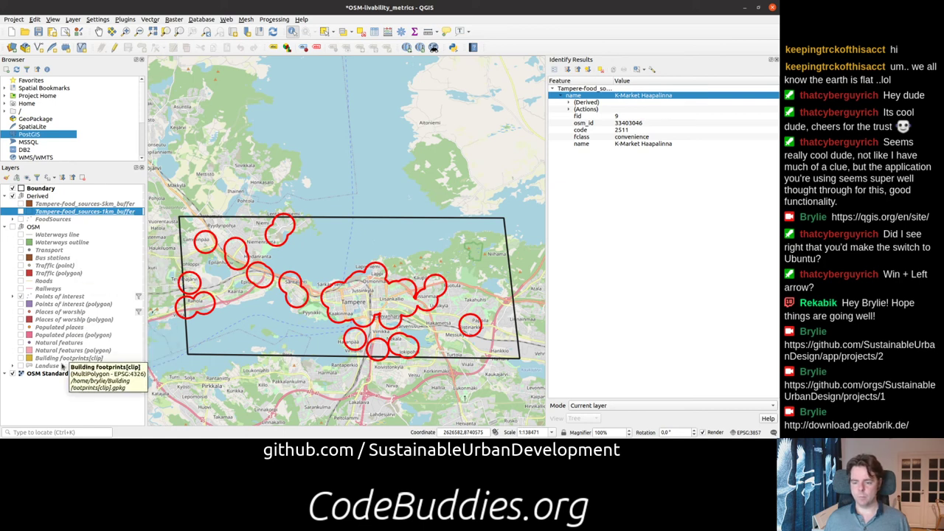
click(4, 227)
click(4, 196)
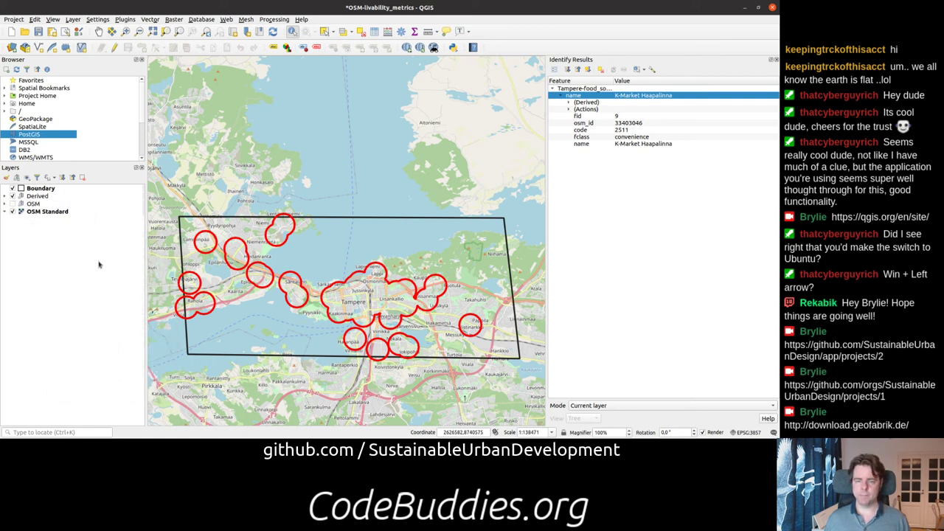